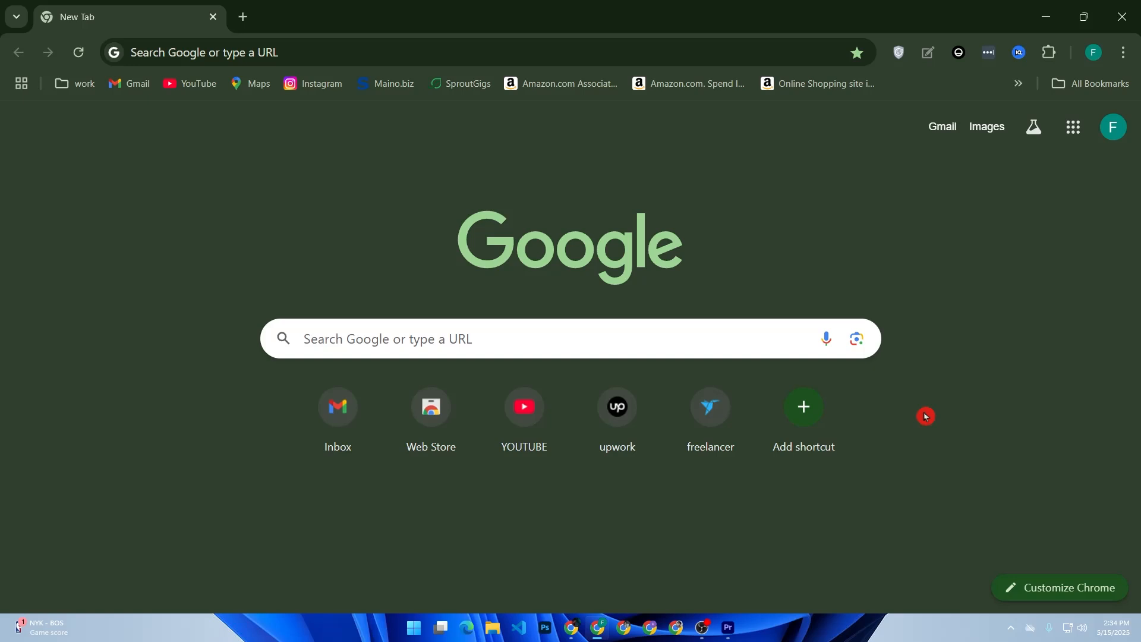
Search Google for 'slack'.
{"action": "left_click", "coordinate": [630, 342]}
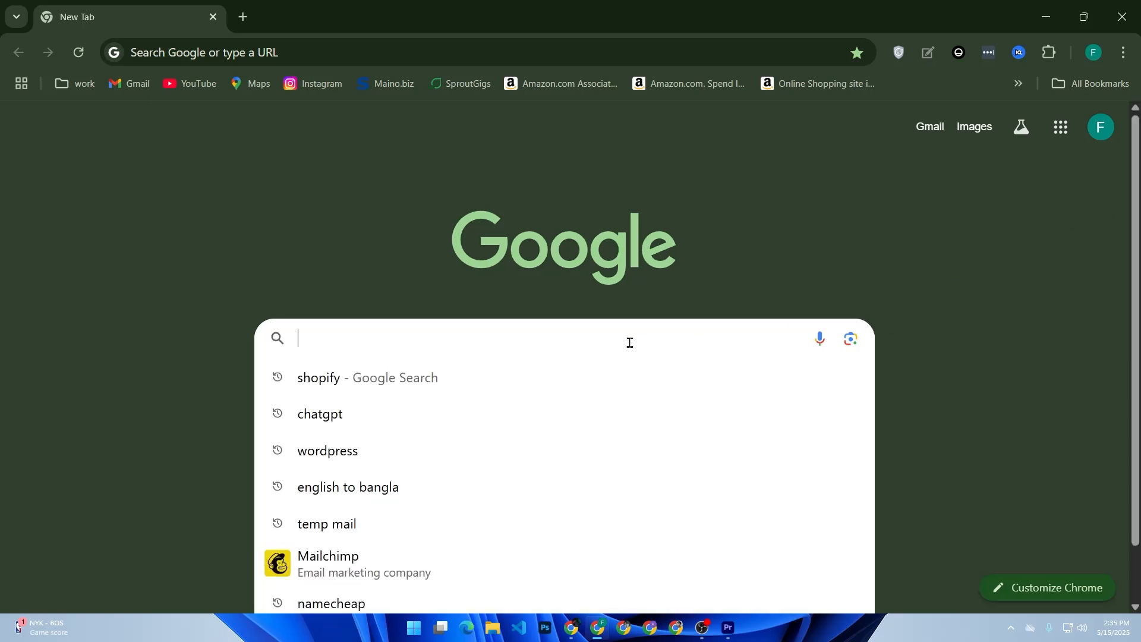
{"action": "type", "text": "slk"}
{"action": "key", "text": "BackSpace"}
{"action": "type", "text": "ack"}
{"action": "key", "text": "Return"}
{"action": "left_click", "coordinate": [630, 344]}
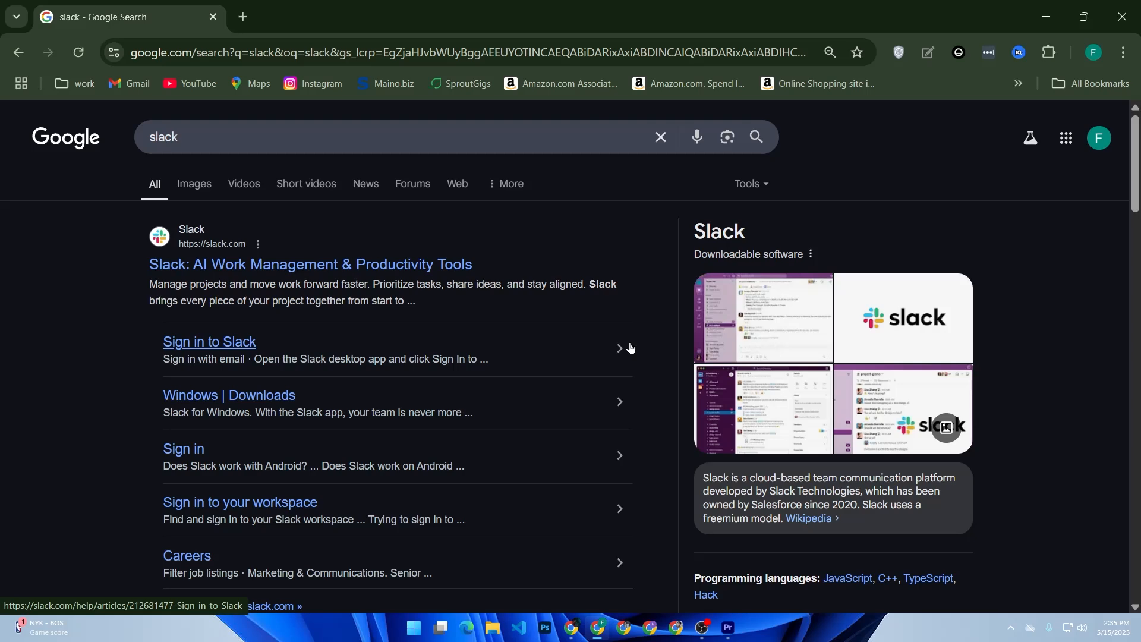
Sign up on slack.com with the main Google account and allow sharing profile details.
{"action": "left_click", "coordinate": [309, 272]}
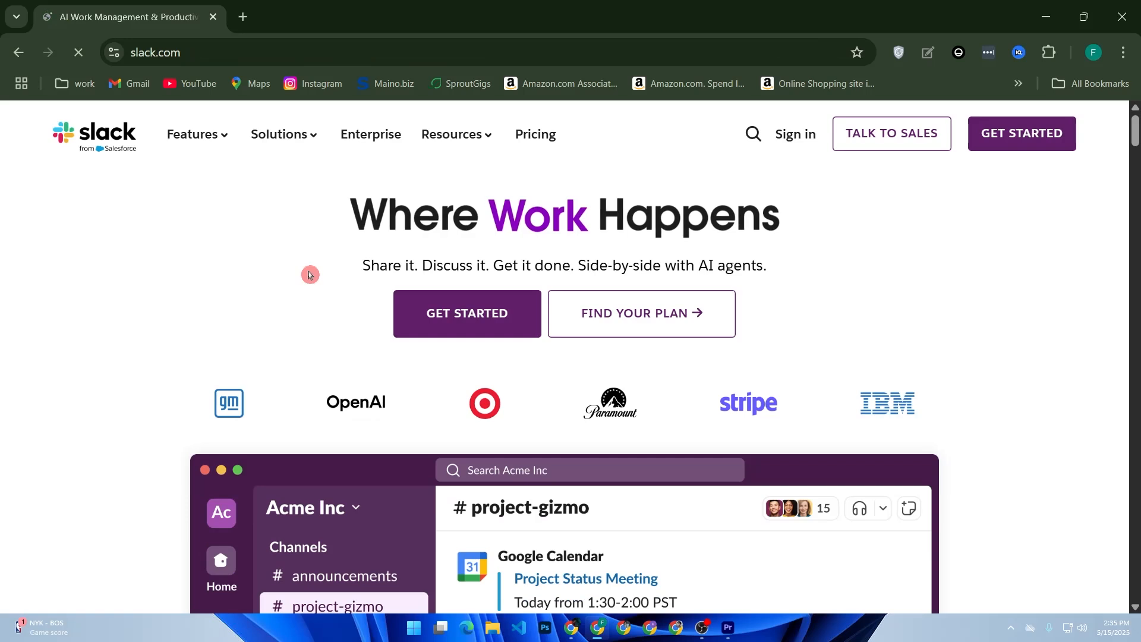
{"action": "left_click", "coordinate": [1020, 134]}
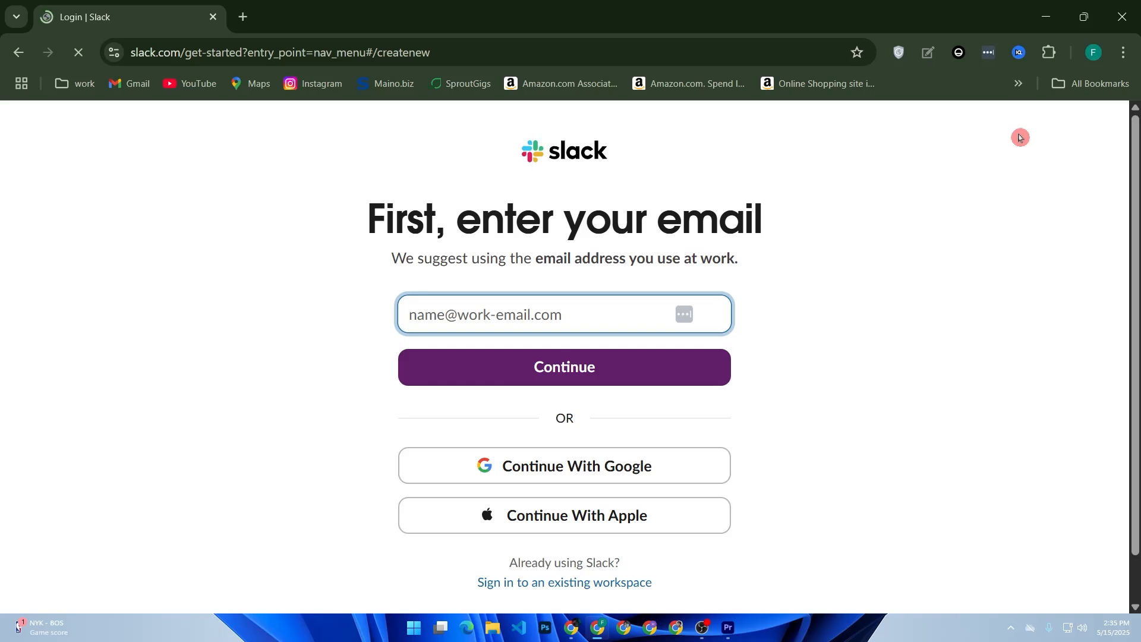
{"action": "left_click", "coordinate": [479, 465]}
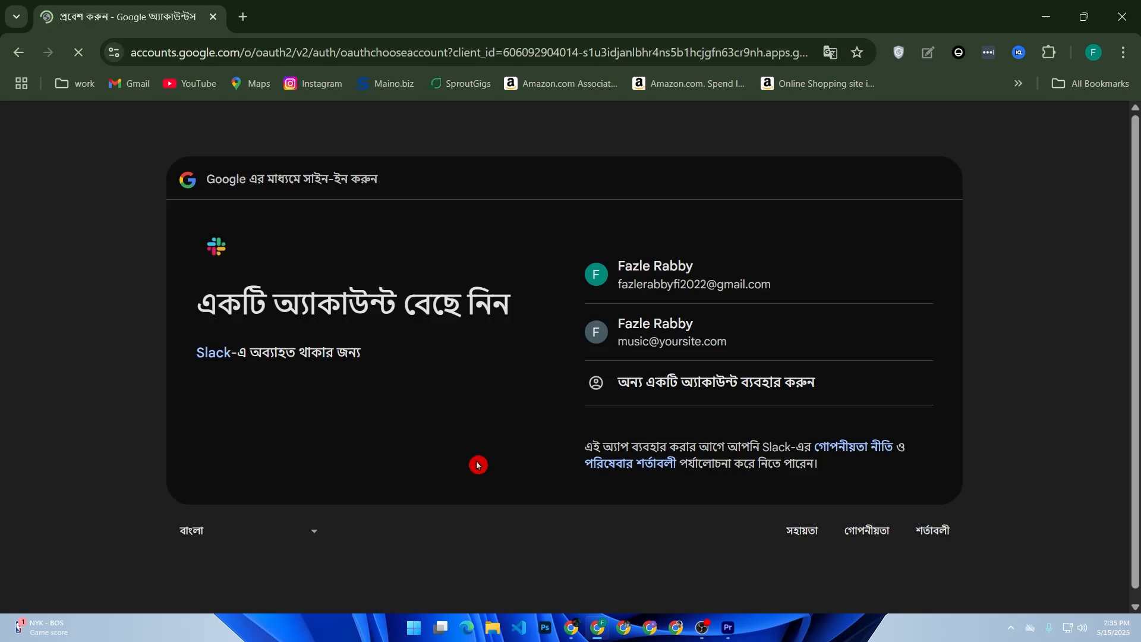
{"action": "left_click", "coordinate": [783, 263]}
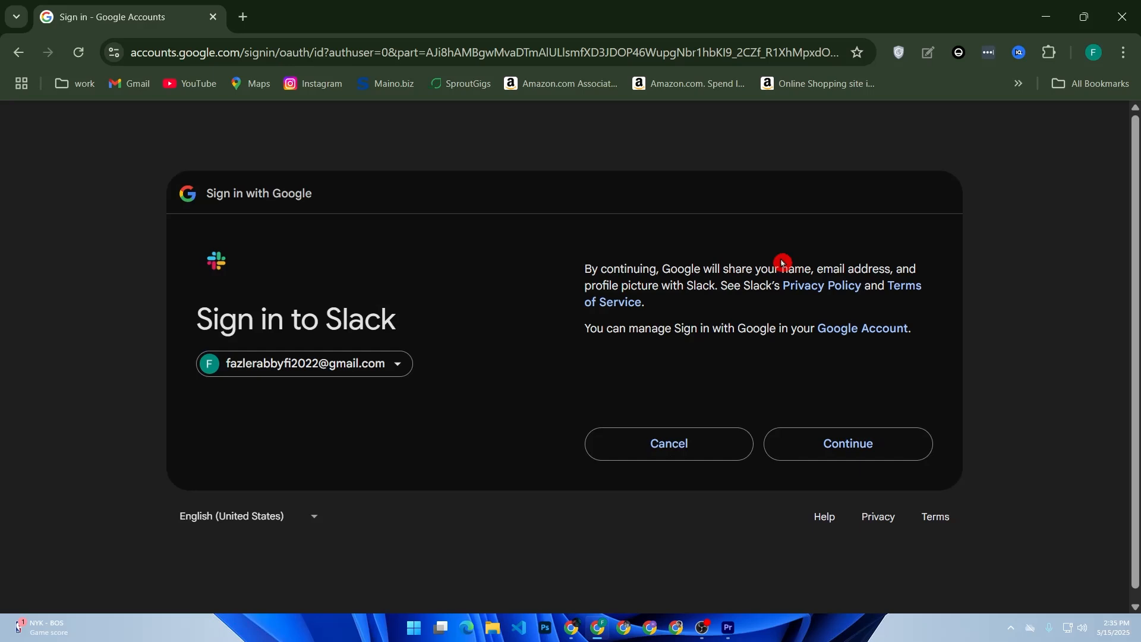
{"action": "left_click", "coordinate": [887, 450]}
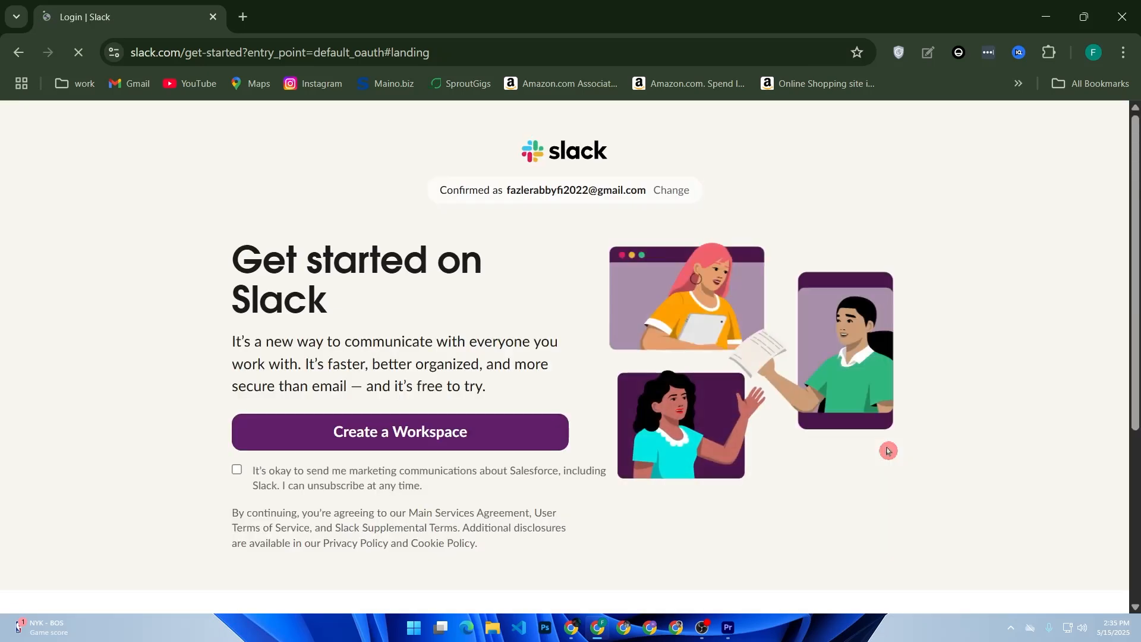
Opt in to marketing emails, create a workspace named 'youtube video marketing', and accept the prefilled name.
{"action": "left_click", "coordinate": [375, 478]}
{"action": "left_click", "coordinate": [431, 434]}
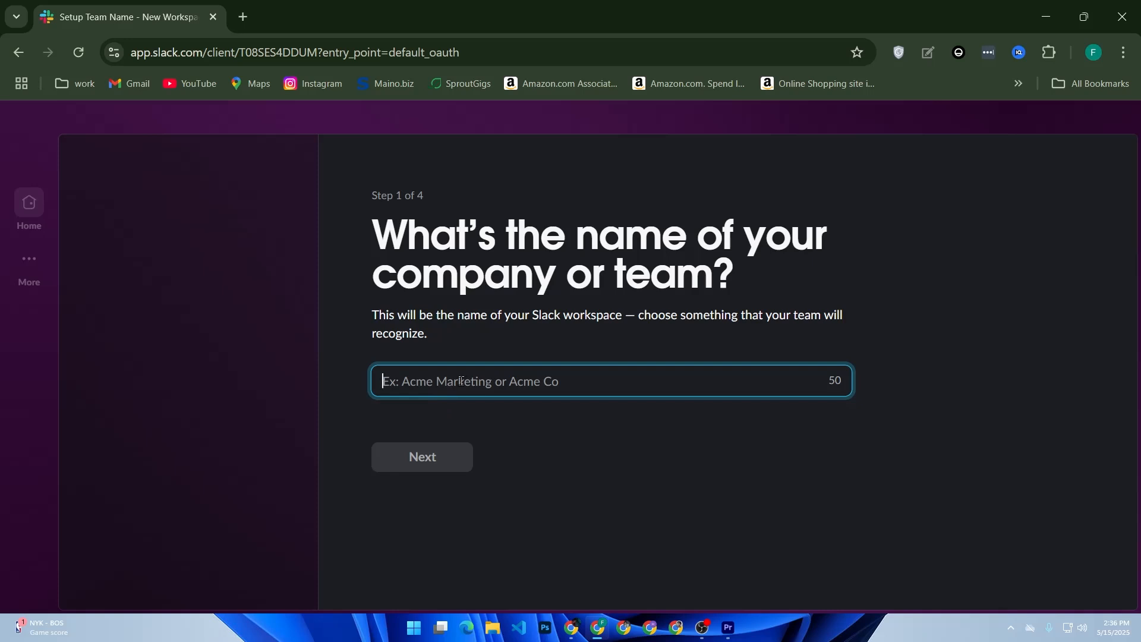
{"action": "type", "text": "youtu"}
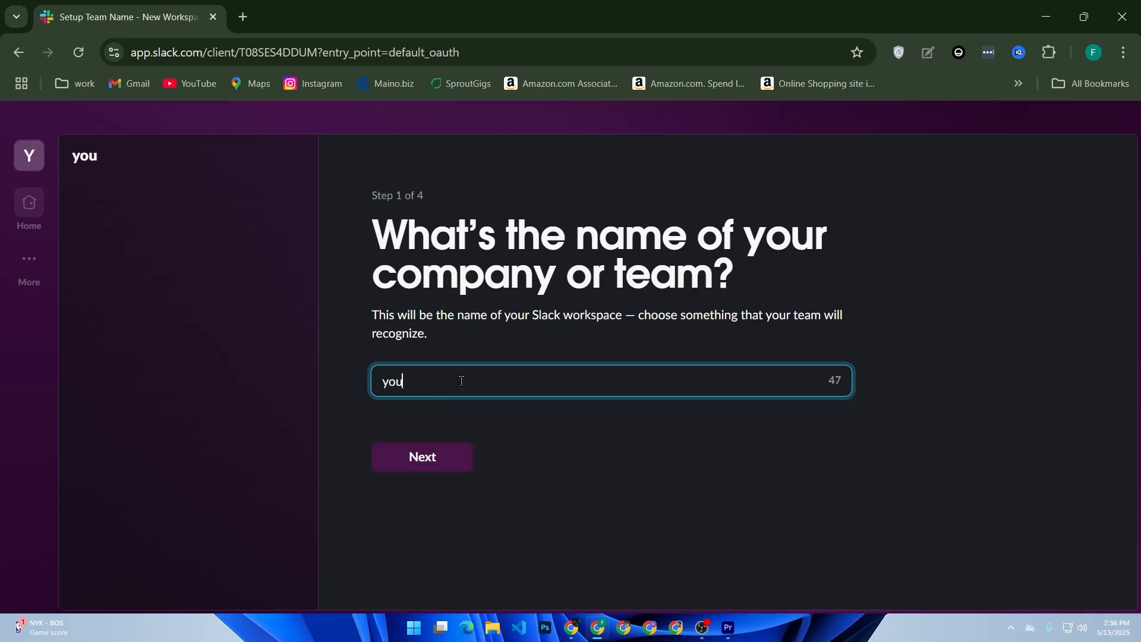
{"action": "key", "text": "BackSpace"}
{"action": "type", "text": "ube vdi"}
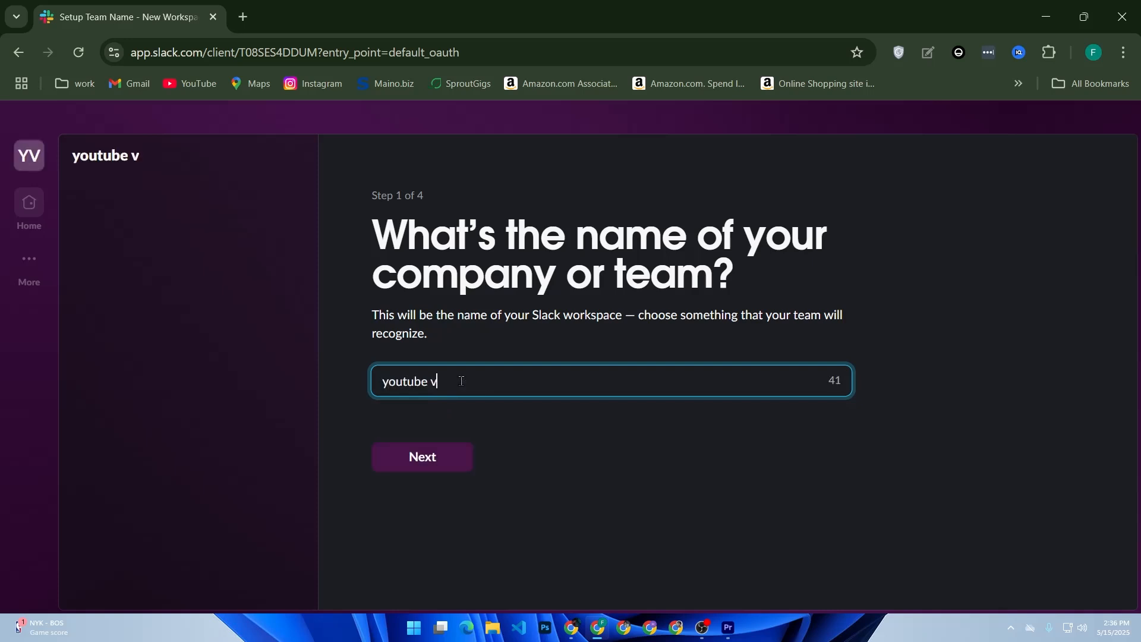
{"action": "key", "text": "BackSpace"}
{"action": "key", "text": "BackSpace"}
{"action": "type", "text": "ideo marketi"}
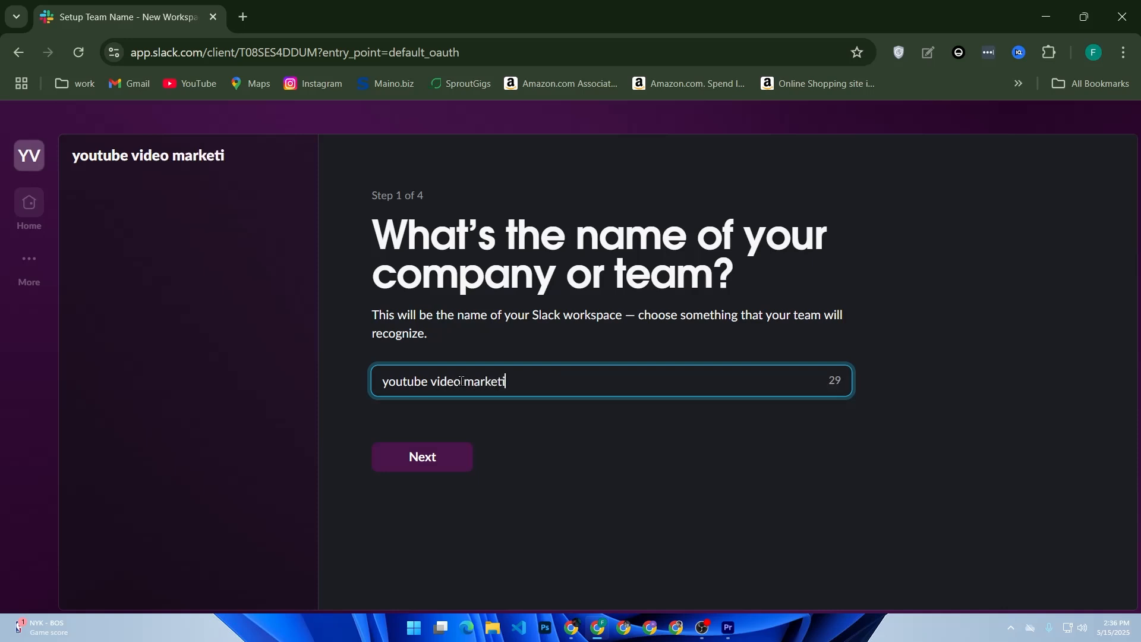
{"action": "type", "text": "ng"}
{"action": "key", "text": "Return"}
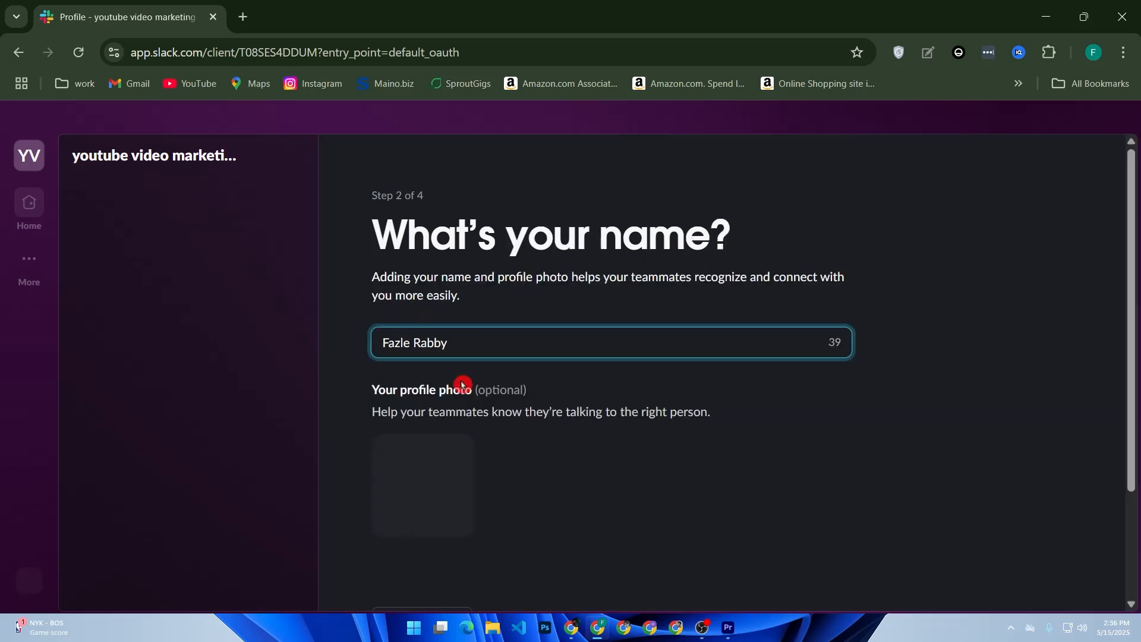
{"action": "key", "text": "Return"}
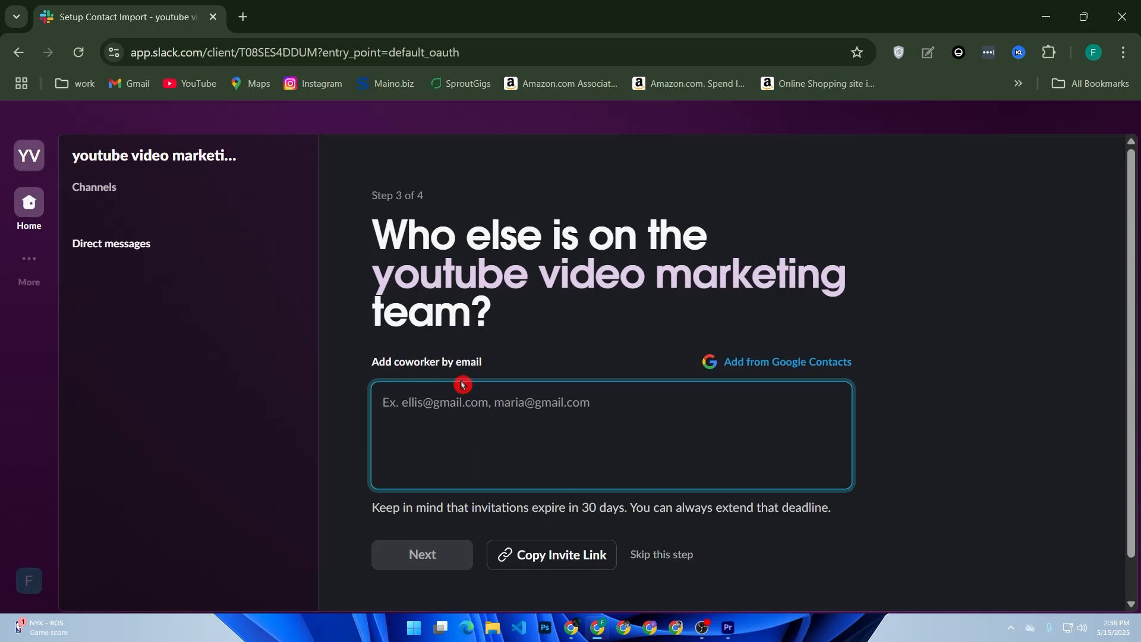
Try importing coworkers from Google Contacts, allow access, then dismiss the picker without choosing anyone.
{"action": "left_click", "coordinate": [766, 372]}
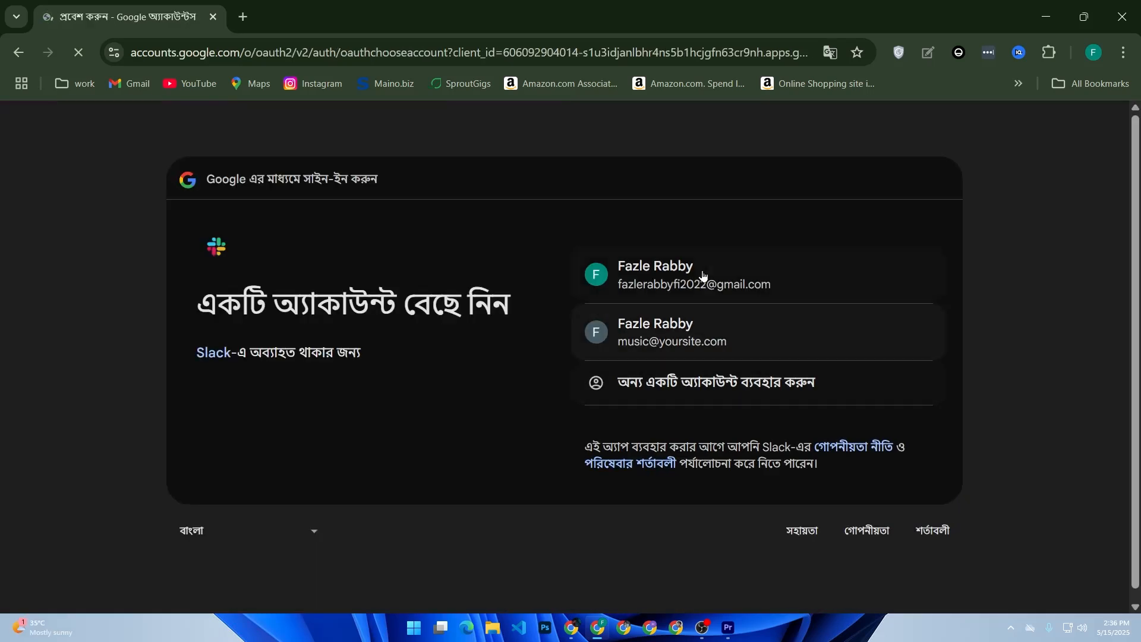
{"action": "left_click", "coordinate": [702, 268]}
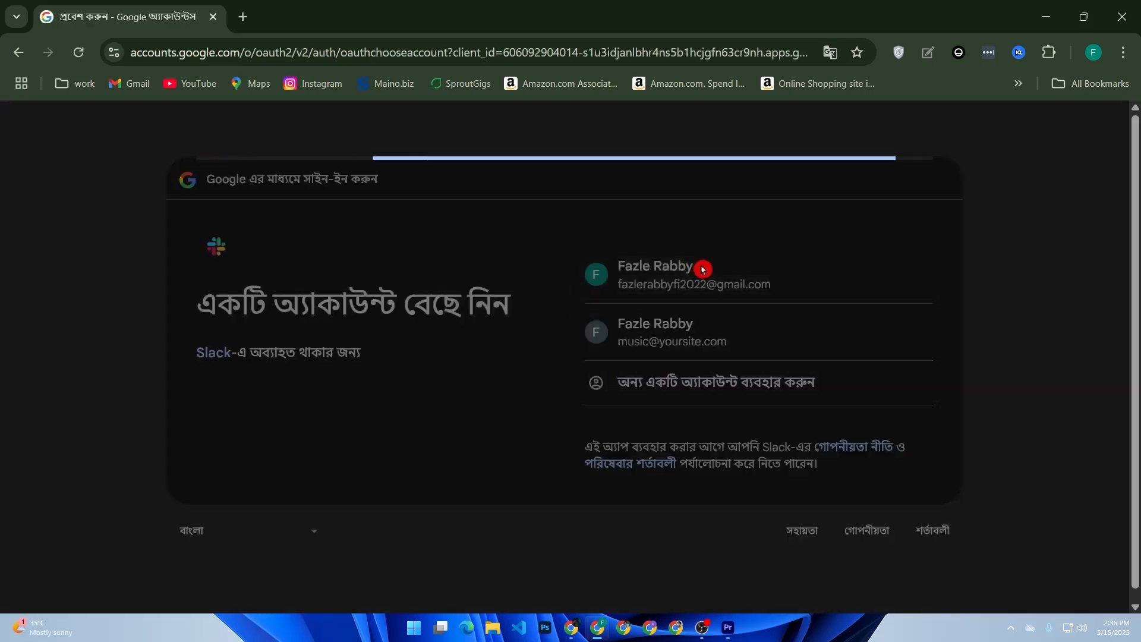
{"action": "left_click", "coordinate": [871, 538]}
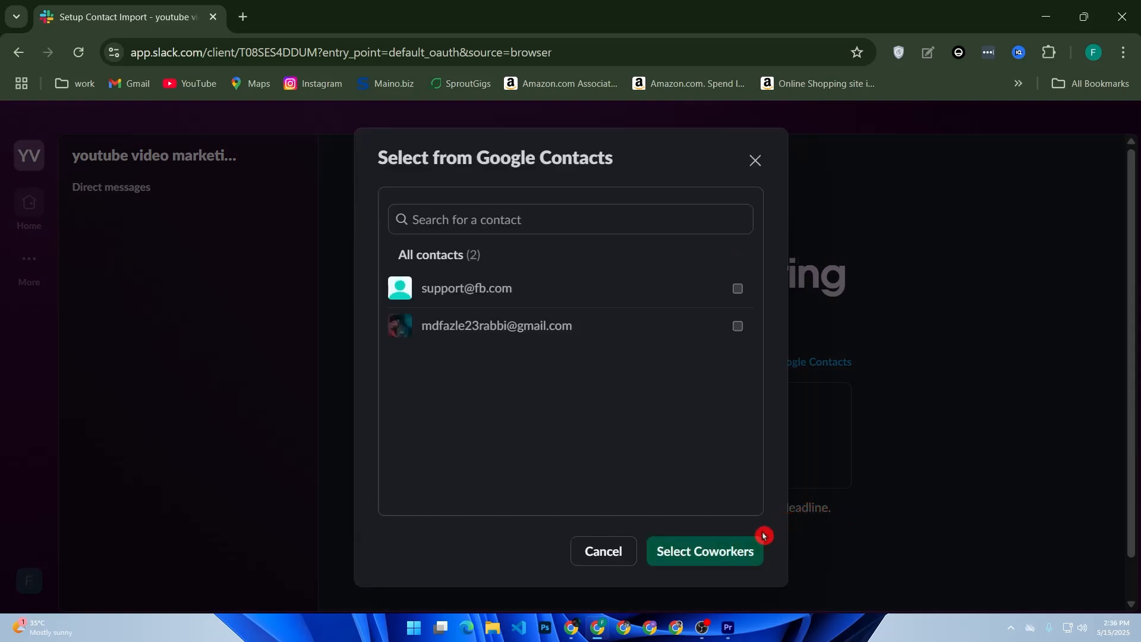
{"action": "left_click", "coordinate": [740, 560]}
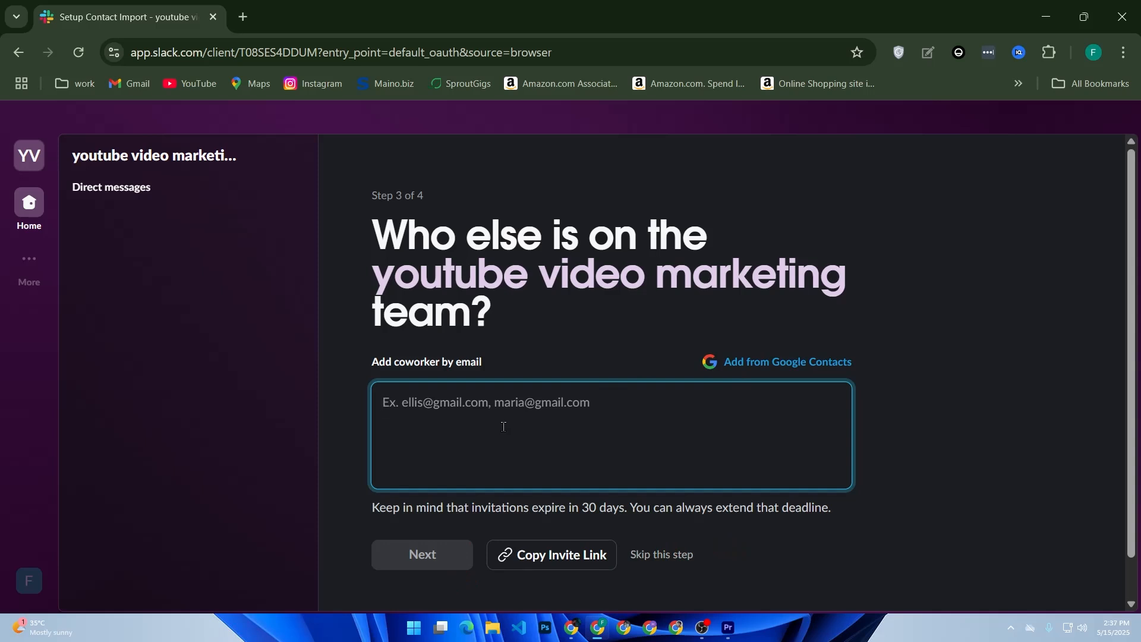
Invite one coworker by entering their e-mail address, then continue to the next step.
{"action": "left_click", "coordinate": [504, 428]}
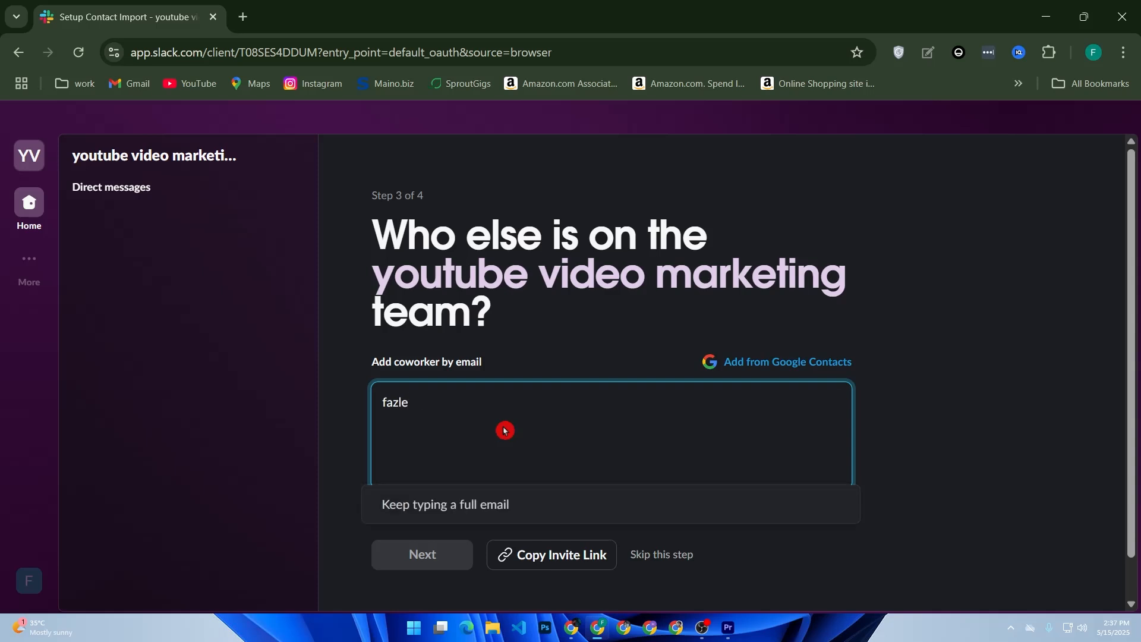
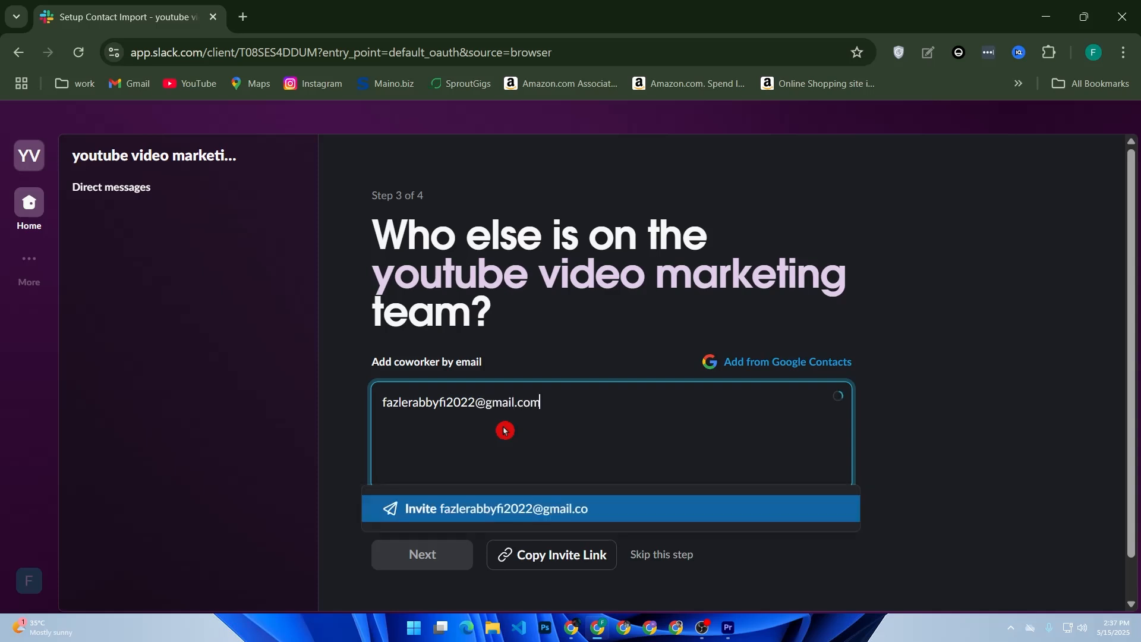
{"action": "left_click", "coordinate": [496, 511]}
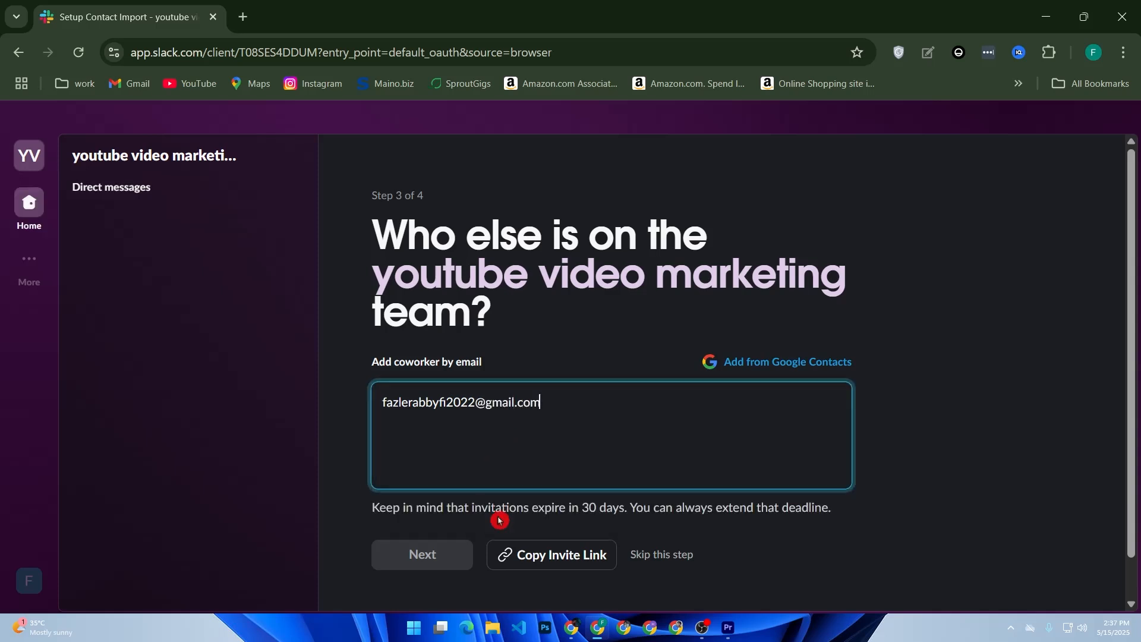
{"action": "left_click", "coordinate": [445, 555]}
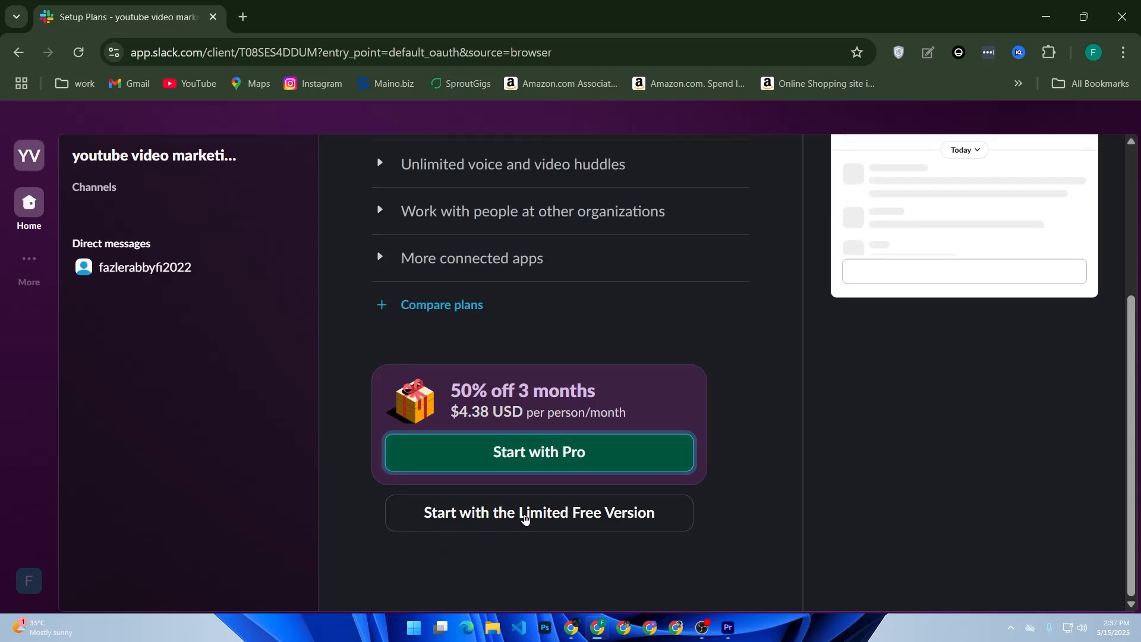
Choose the Limited Free Version plan and step through the welcome tour until it closes.
{"action": "left_click", "coordinate": [525, 519]}
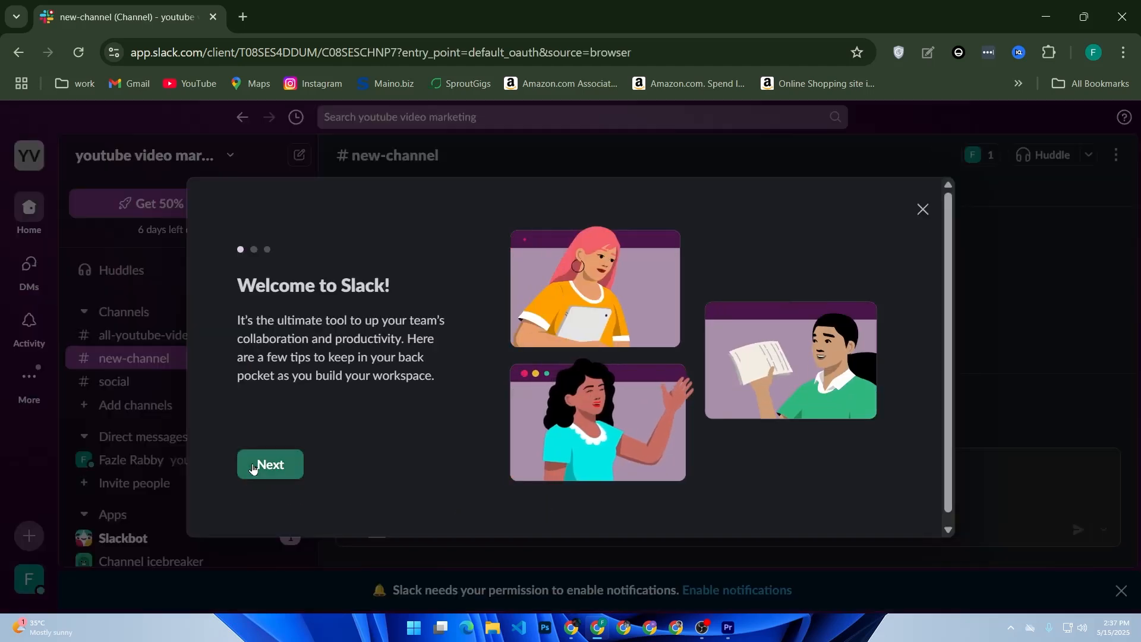
{"action": "left_click", "coordinate": [268, 465]}
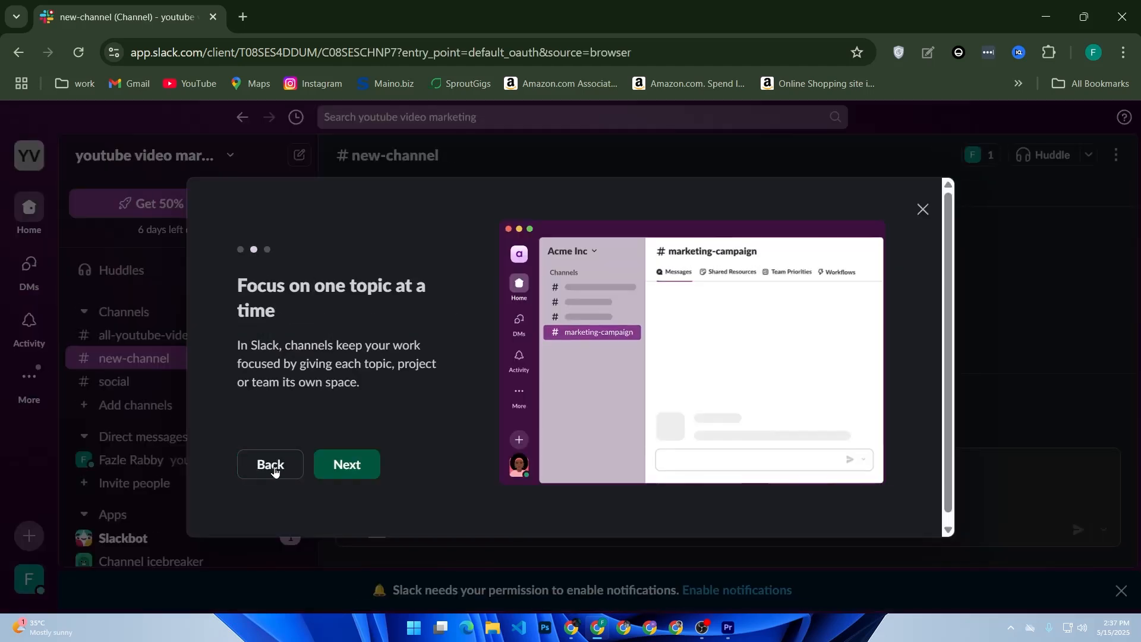
{"action": "left_click", "coordinate": [322, 472]}
{"action": "left_click", "coordinate": [334, 469]}
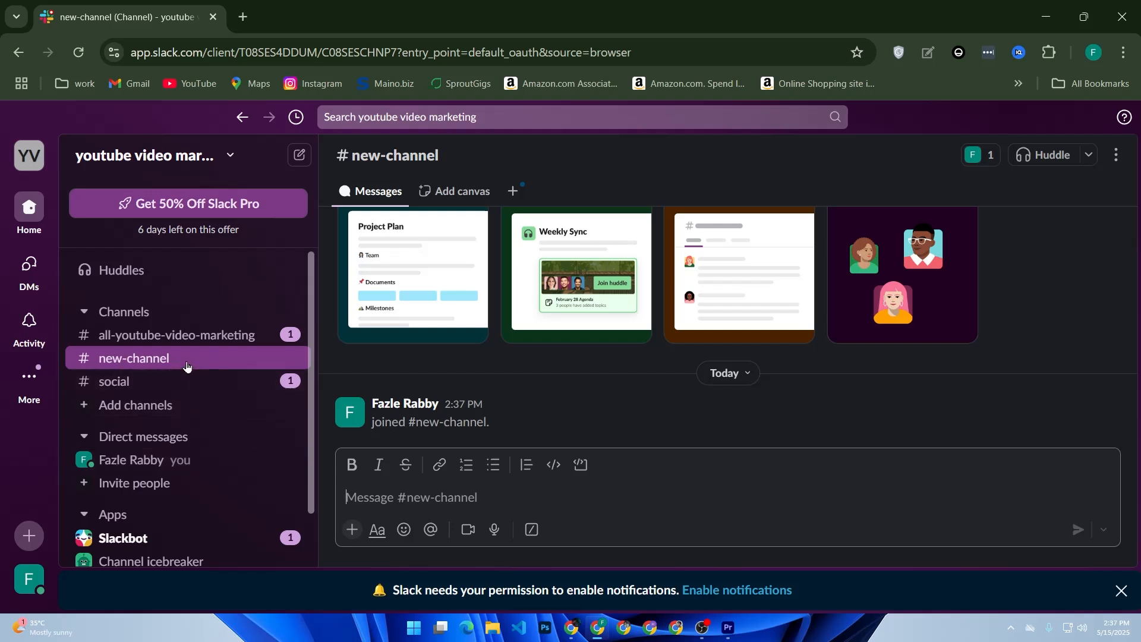
Open the sidebar Channels options, close them, then reopen them to reveal the Create submenu.
{"action": "left_click", "coordinate": [154, 315]}
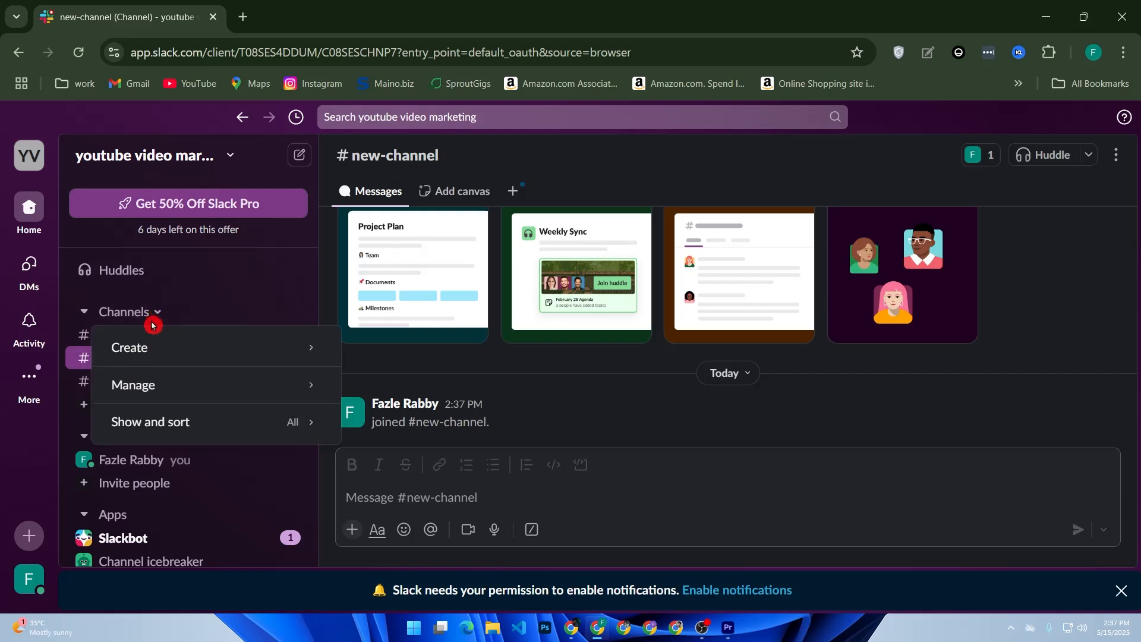
{"action": "left_click", "coordinate": [236, 310]}
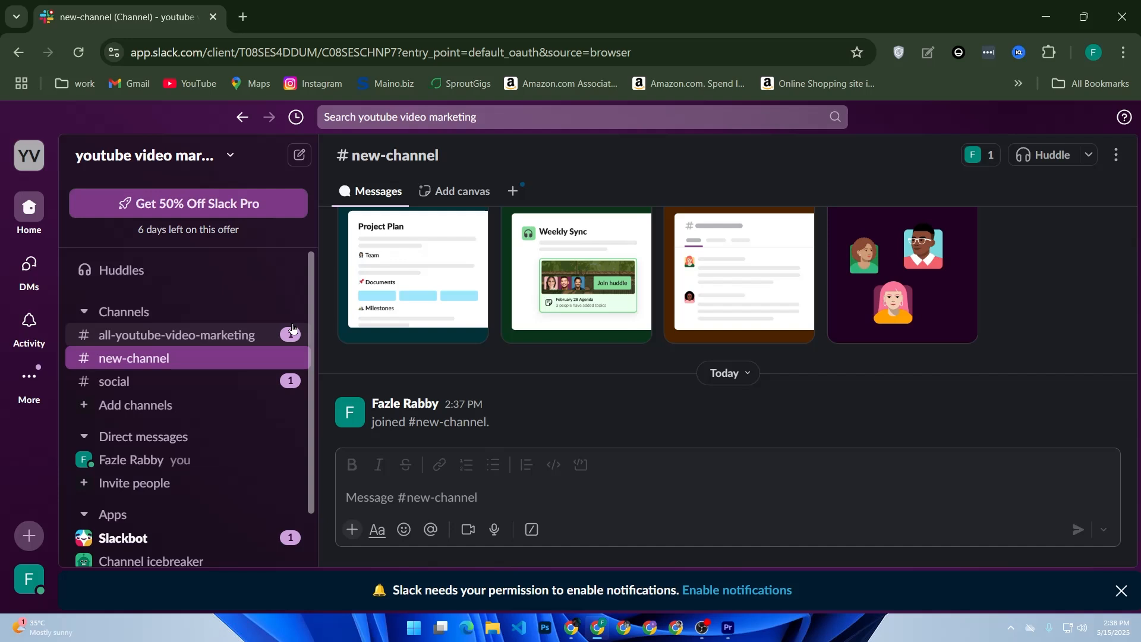
{"action": "scroll", "coordinate": [238, 329], "scroll_direction": "down", "scroll_amount": 2}
{"action": "scroll", "coordinate": [232, 330], "scroll_direction": "up", "scroll_amount": 2}
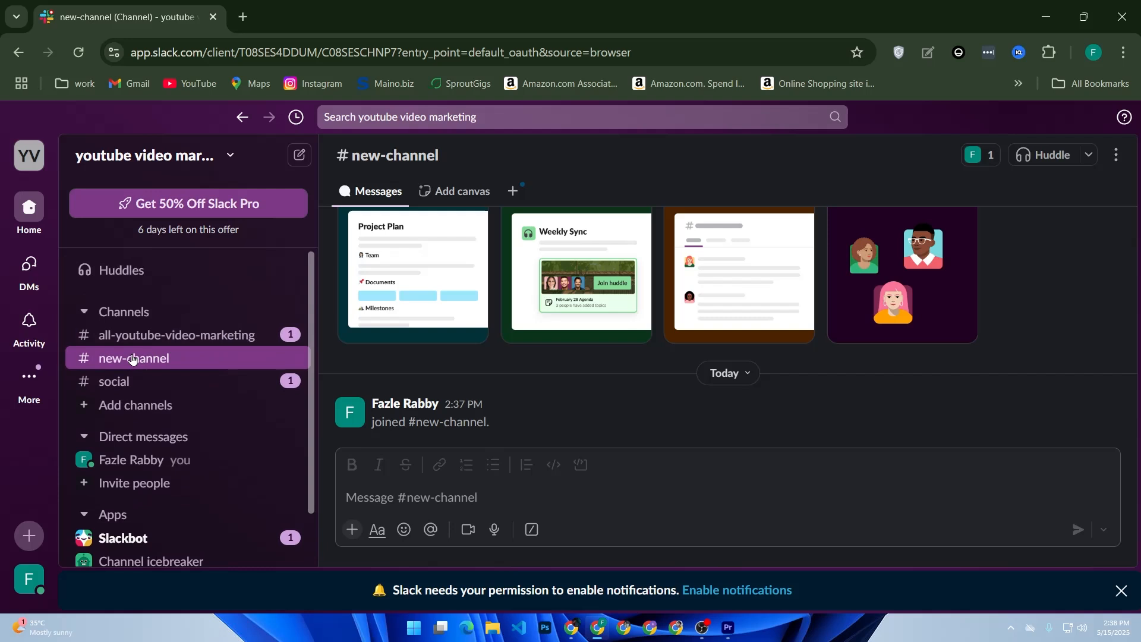
{"action": "left_click", "coordinate": [142, 313]}
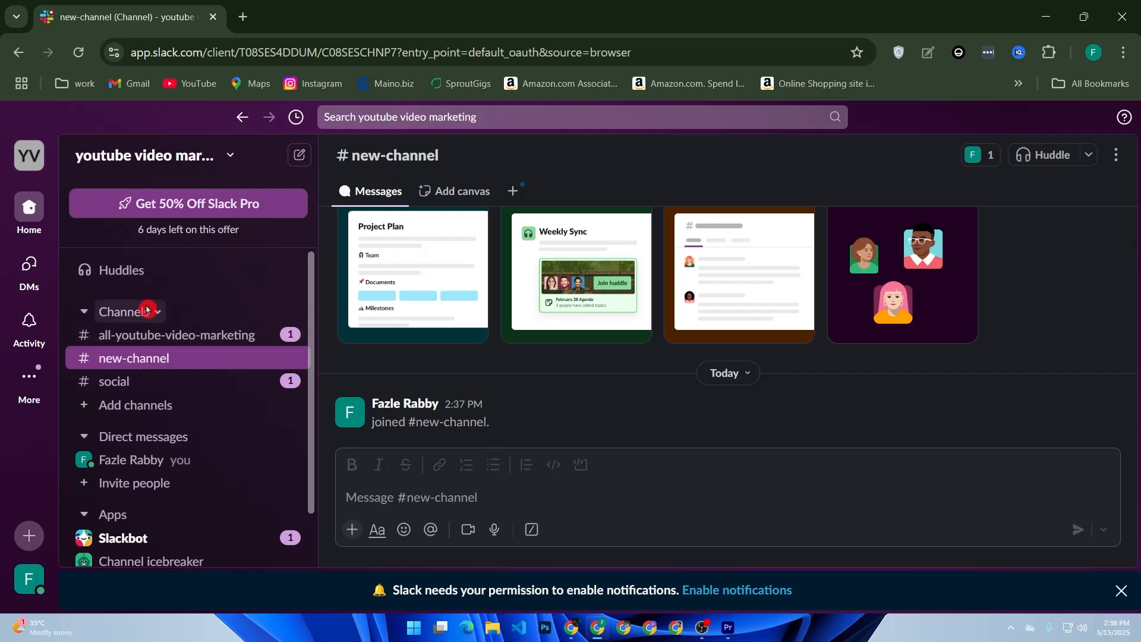
{"action": "mouse_move", "coordinate": [159, 355]}
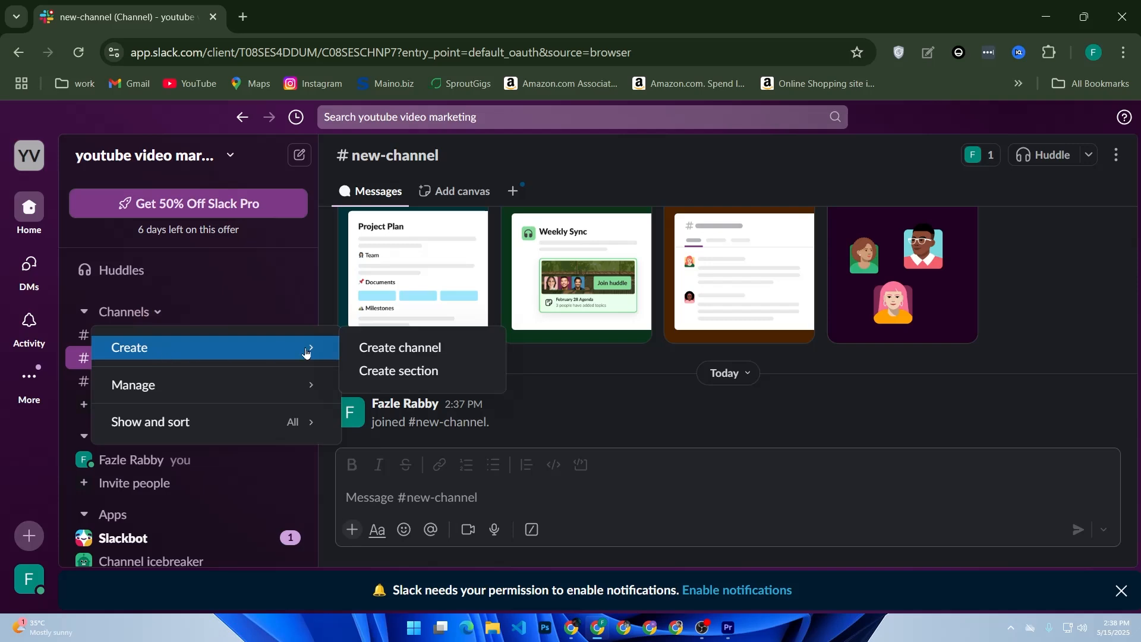
Preview the Project starter kit and Team support channel templates, then close without creating a channel.
{"action": "left_click", "coordinate": [374, 347]}
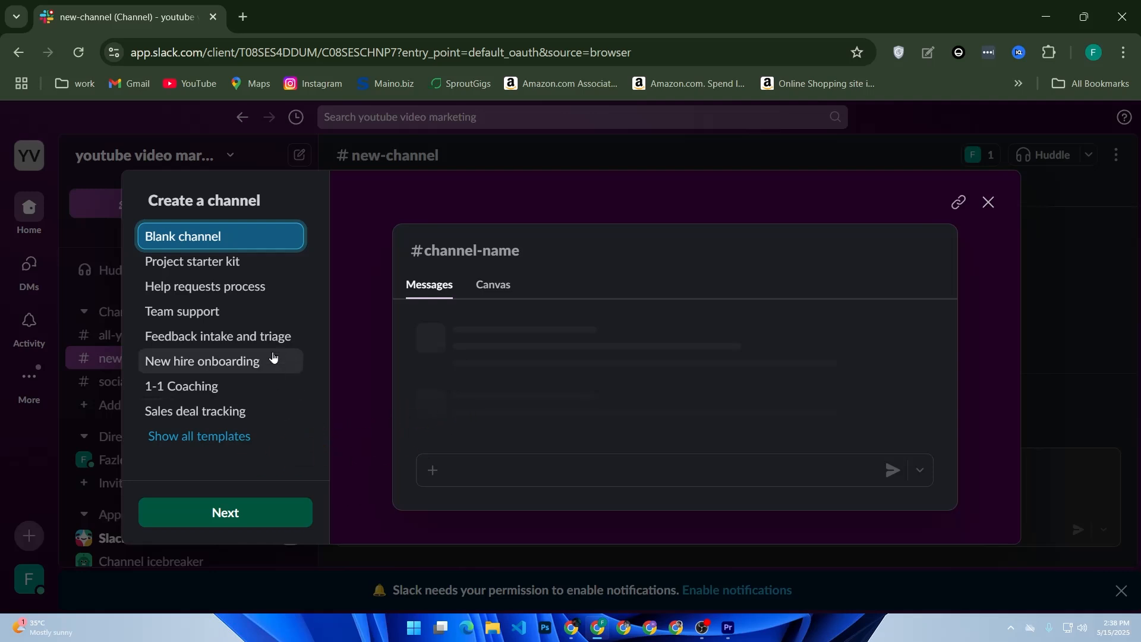
{"action": "left_click", "coordinate": [113, 285]}
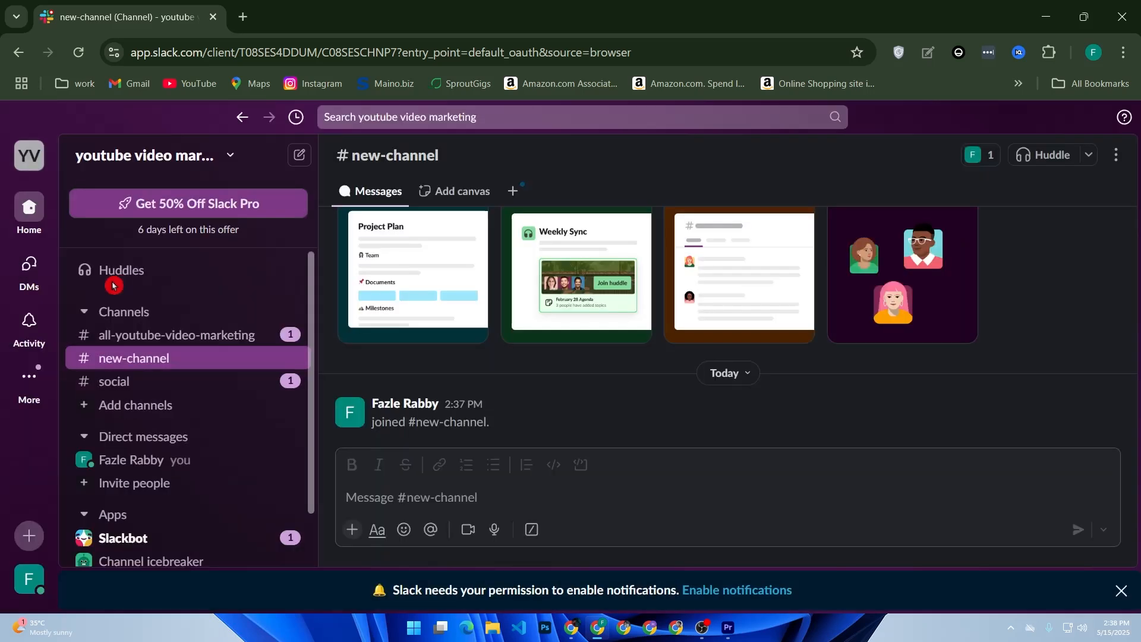
{"action": "left_click", "coordinate": [137, 312]}
{"action": "mouse_move", "coordinate": [180, 346]}
{"action": "left_click", "coordinate": [402, 348]}
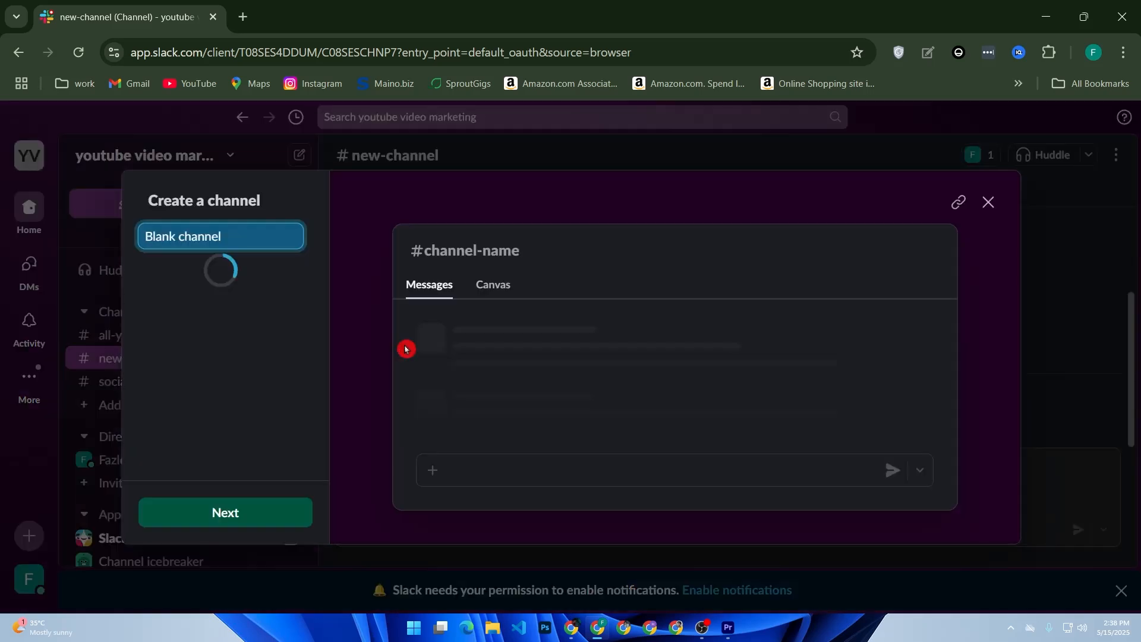
{"action": "left_click", "coordinate": [247, 262]}
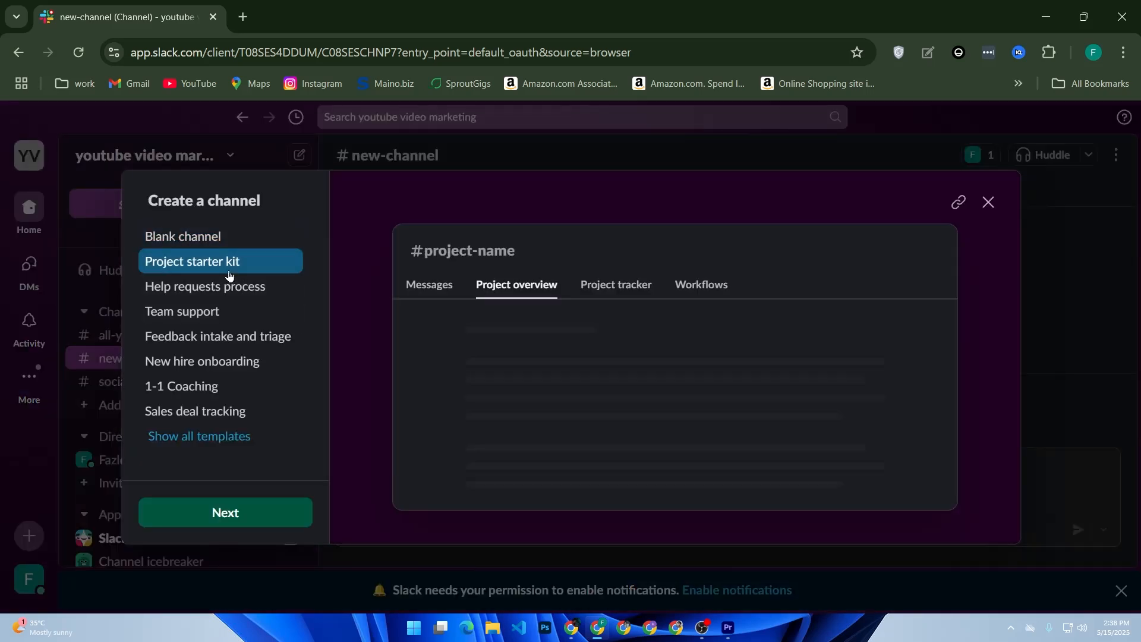
{"action": "left_click", "coordinate": [252, 306]}
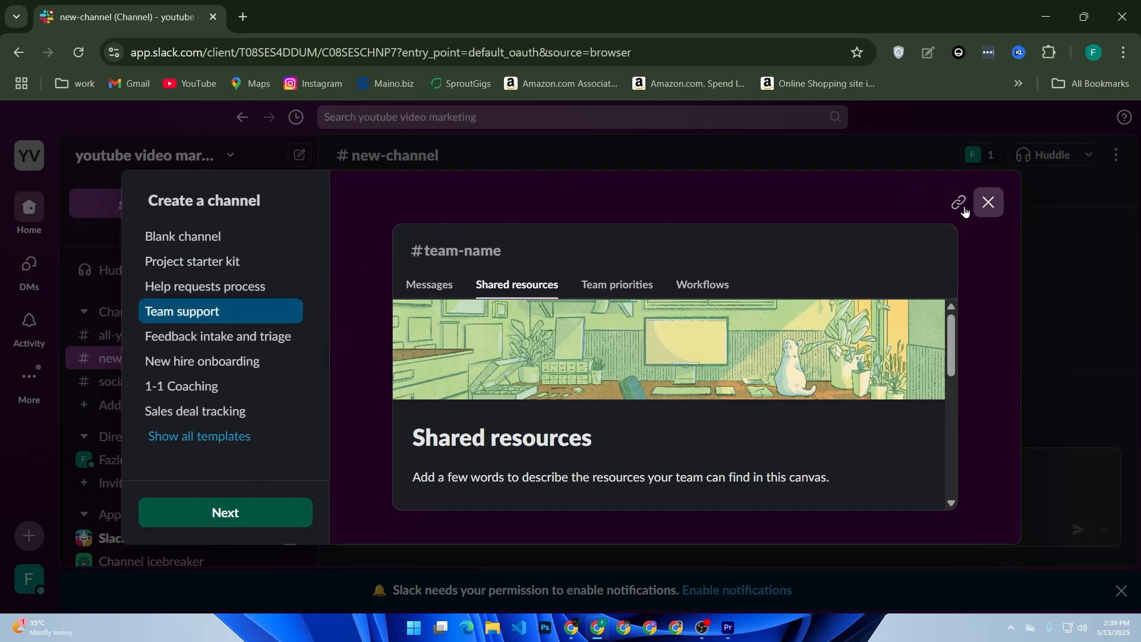
{"action": "left_click", "coordinate": [988, 202]}
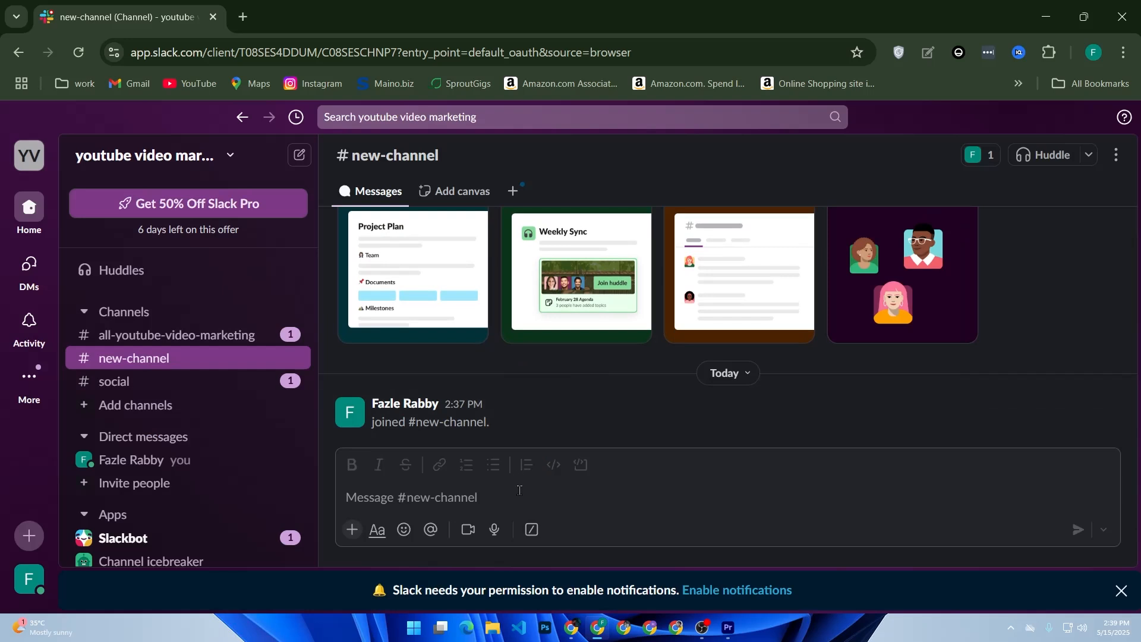
Post the message 'hi' in #new-channel after dismissing the attach menu.
{"action": "left_click", "coordinate": [360, 536]}
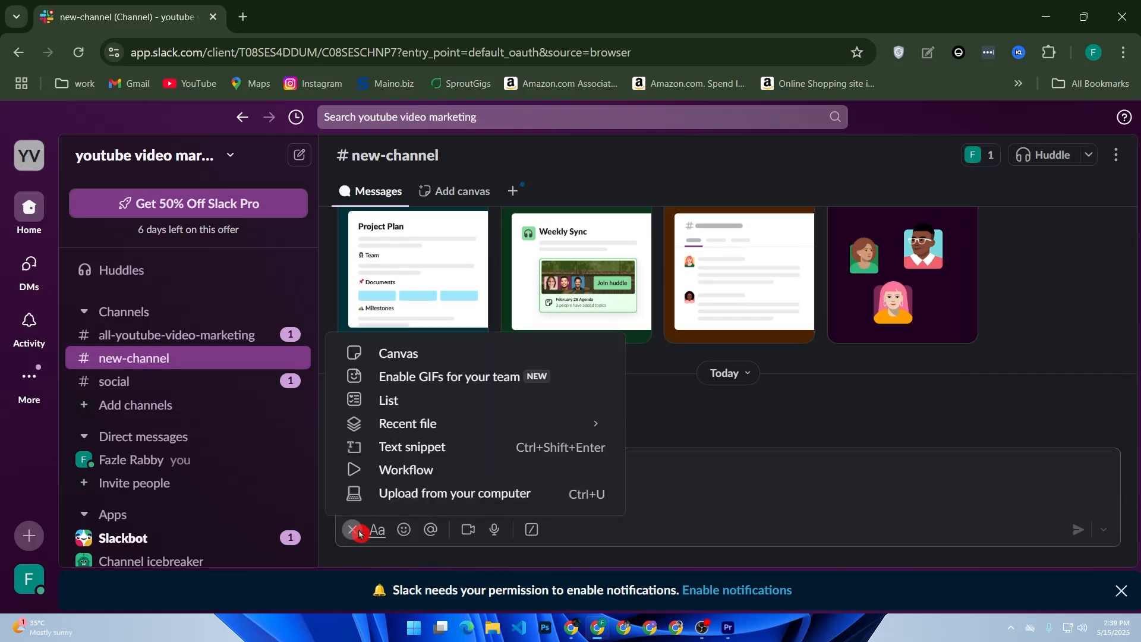
{"action": "left_click", "coordinate": [726, 494]}
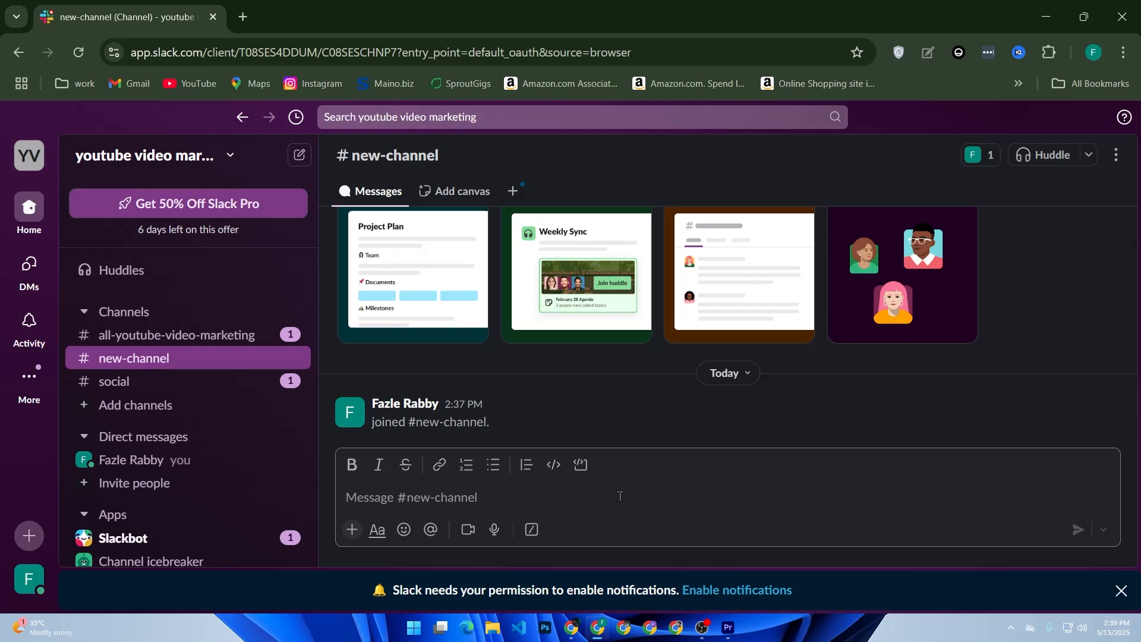
{"action": "type", "text": "hi"}
{"action": "key", "text": "Return"}
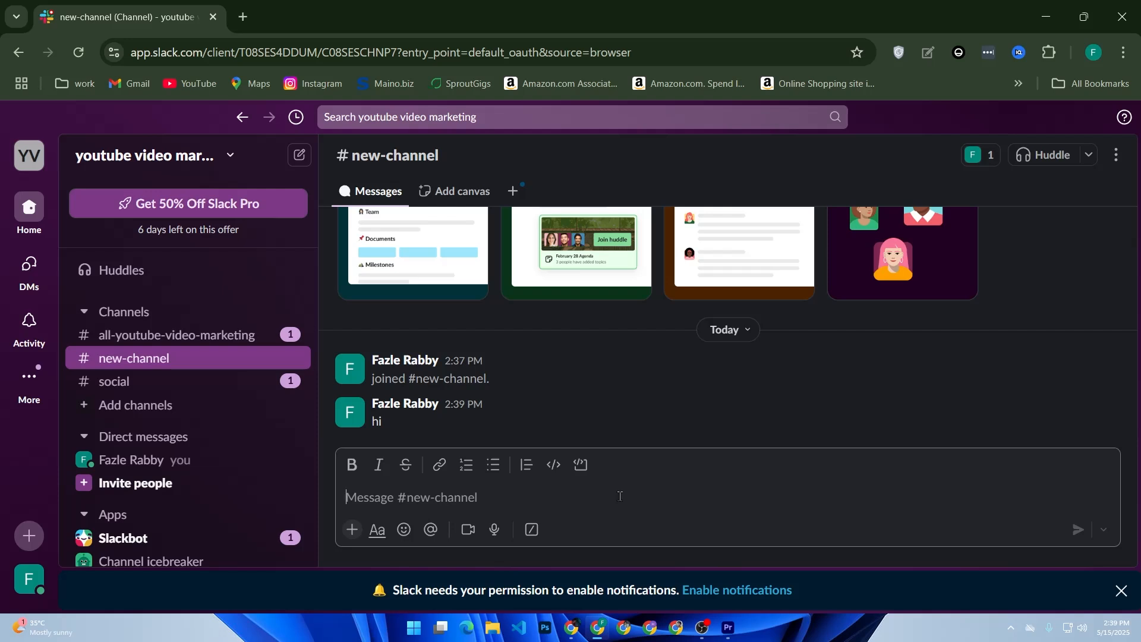
Start a new draft with '@' to bring up mention suggestions, then dismiss them.
{"action": "left_click", "coordinate": [621, 499]}
{"action": "type", "text": "@"}
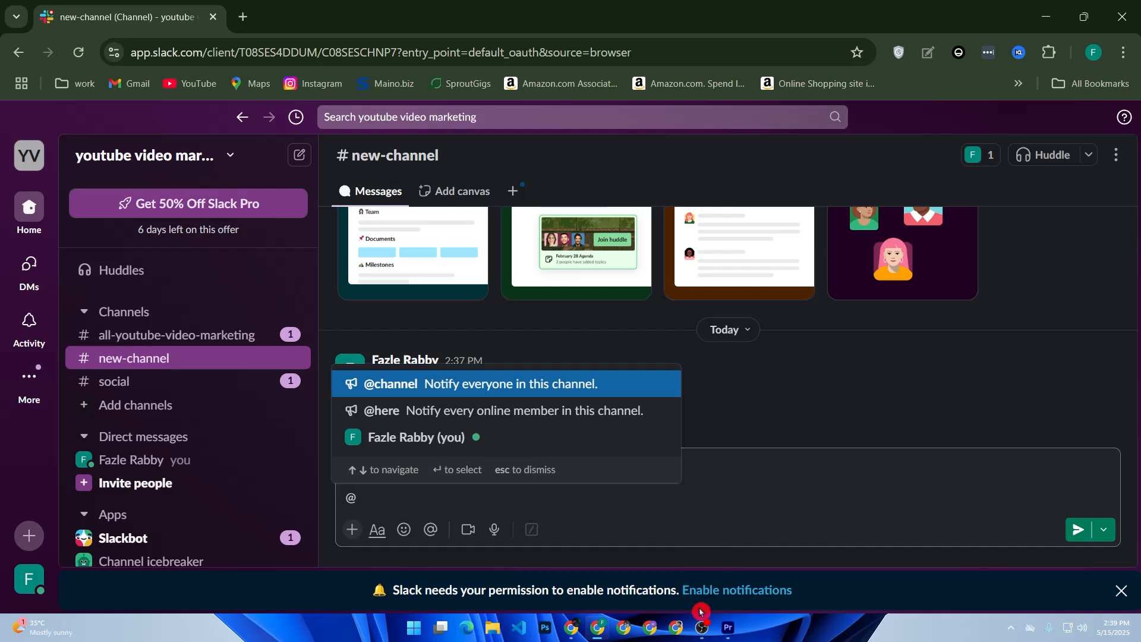
{"action": "left_click", "coordinate": [620, 510]}
Replace the @ with a draft '*hi* *how* _are you_', bolding 'how', then select the text.
{"action": "left_click", "coordinate": [593, 507]}
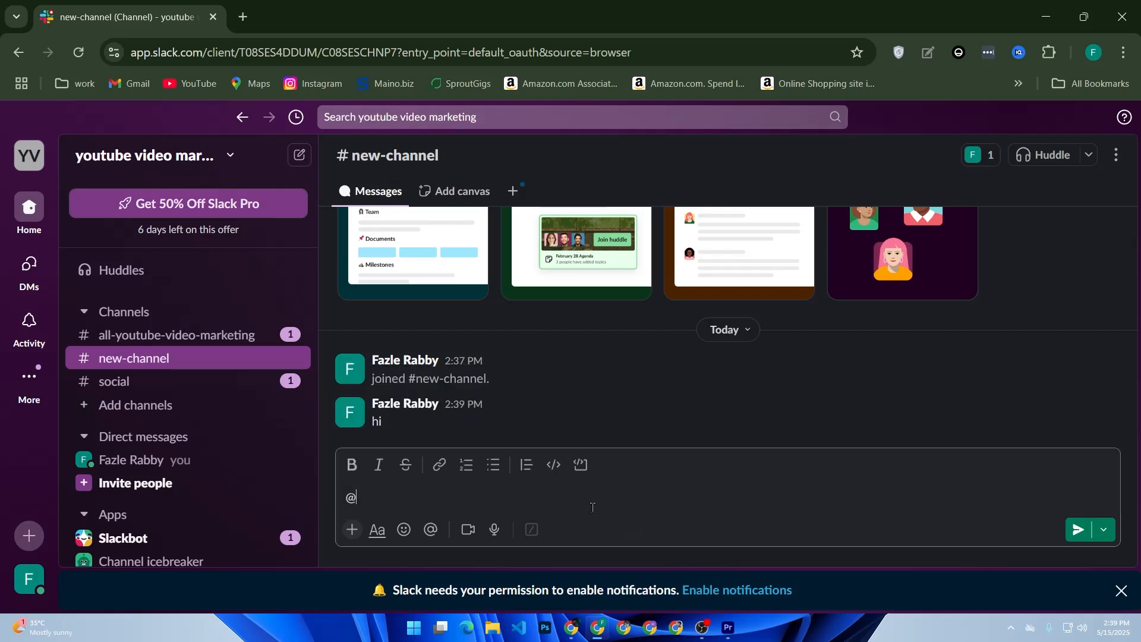
{"action": "key", "text": "BackSpace"}
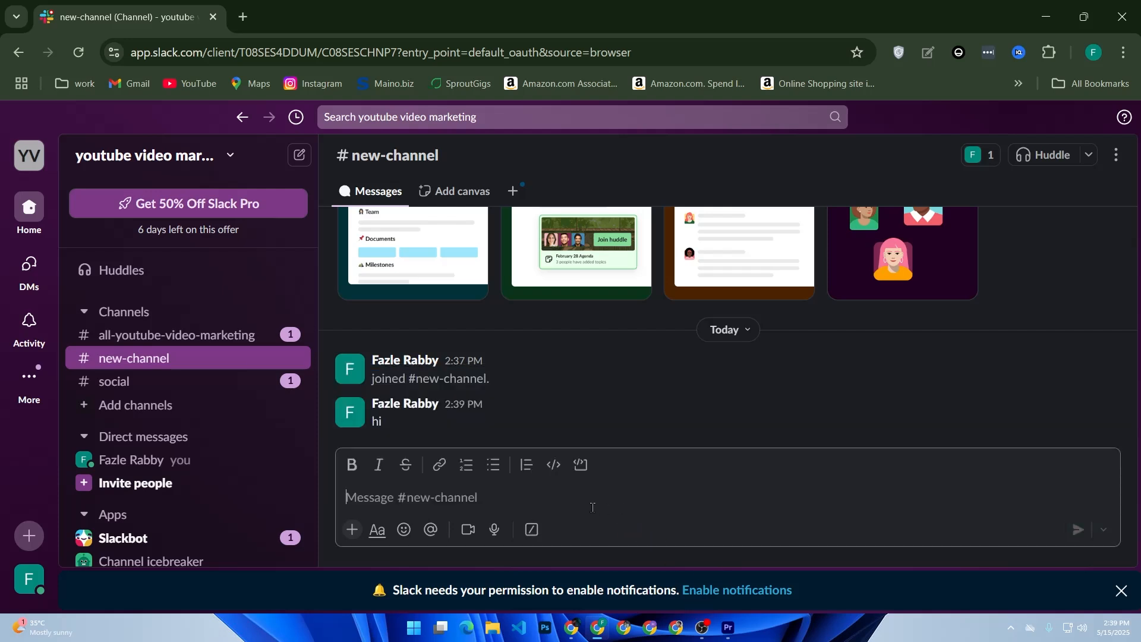
{"action": "type", "text": "*"}
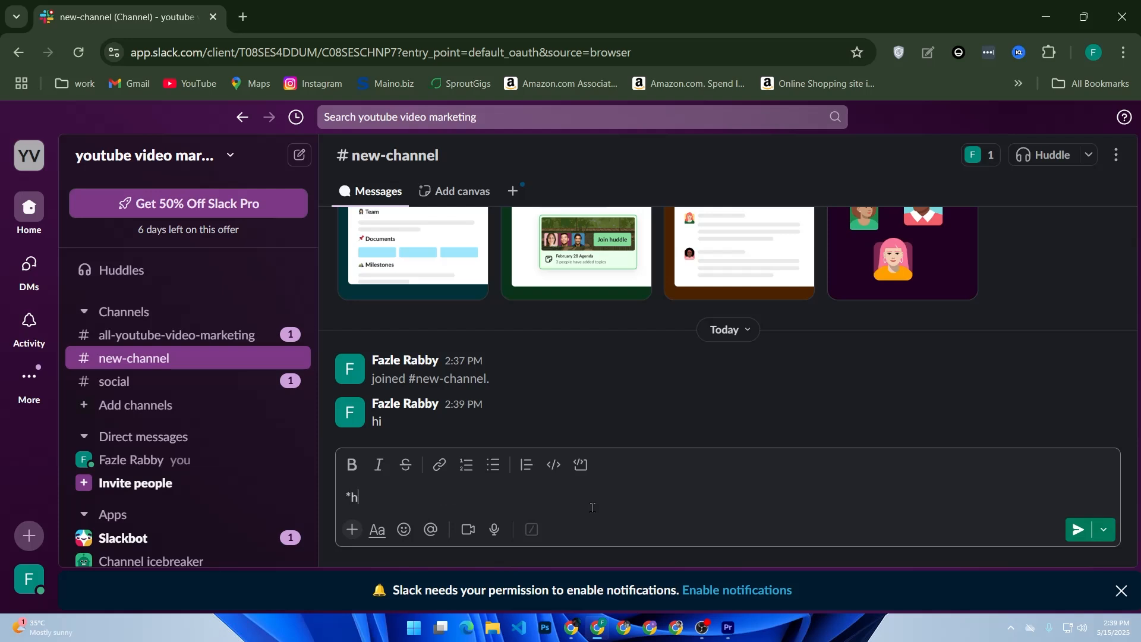
{"action": "type", "text": "hi* how"}
{"action": "key", "text": "BackSpace"}
{"action": "key", "text": "BackSpace"}
{"action": "key", "text": "BackSpace"}
{"action": "type", "text": "*"}
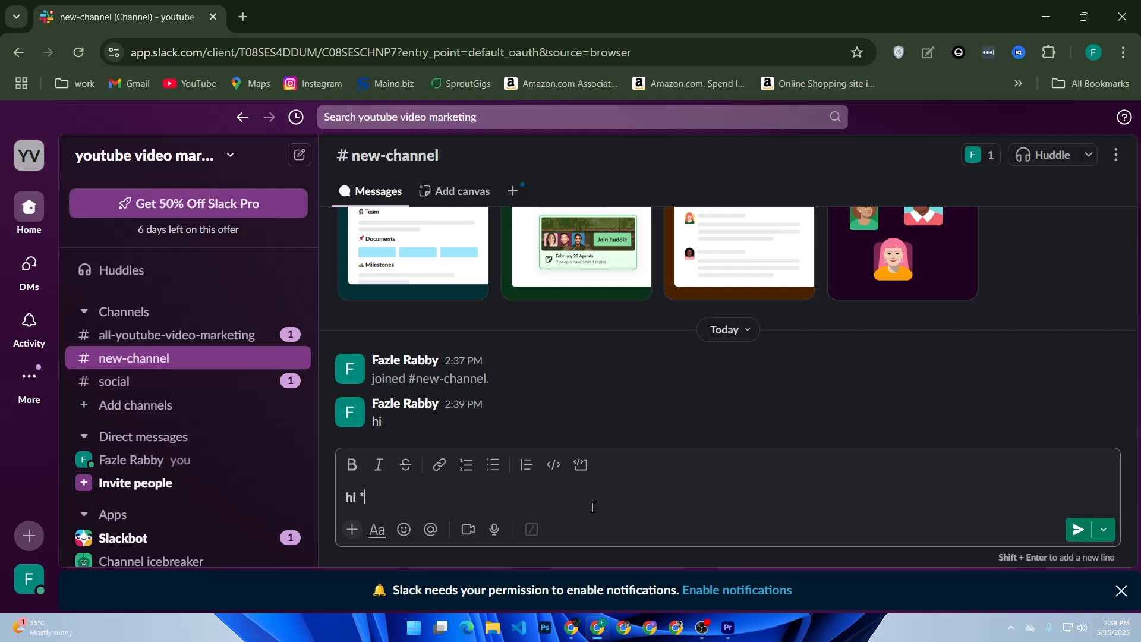
{"action": "type", "text": "how"}
{"action": "type", "text": "*"}
{"action": "key", "text": "ctrl+b"}
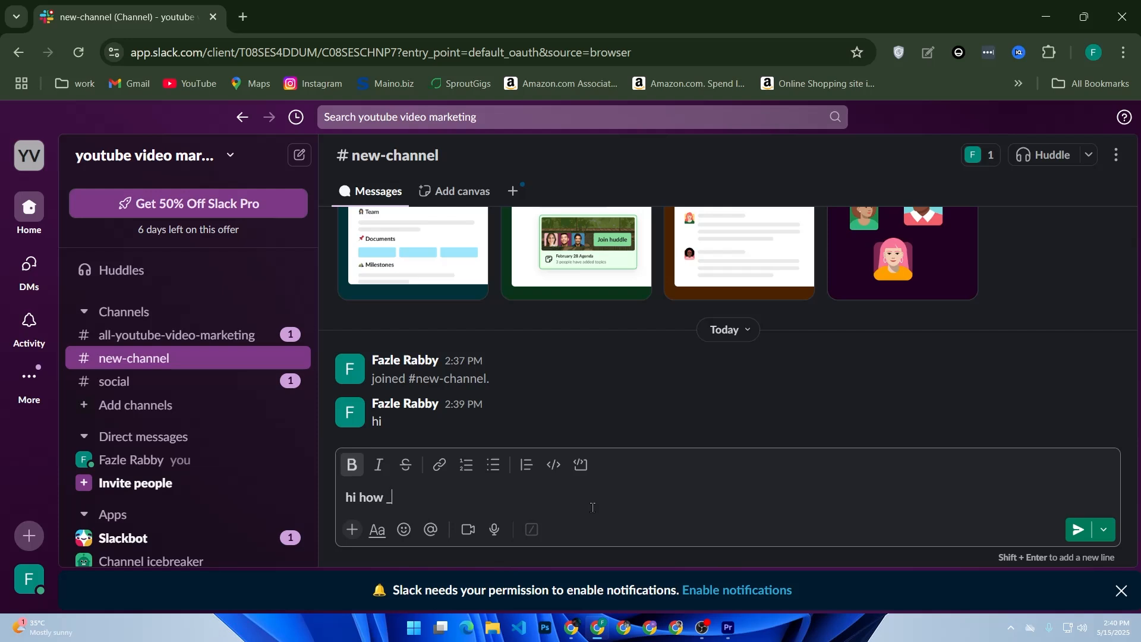
{"action": "type", "text": "_are"}
{"action": "type", "text": " you"}
{"action": "type", "text": "_"}
{"action": "left_click_drag", "start_coordinate": [470, 479], "coordinate": [317, 490]}
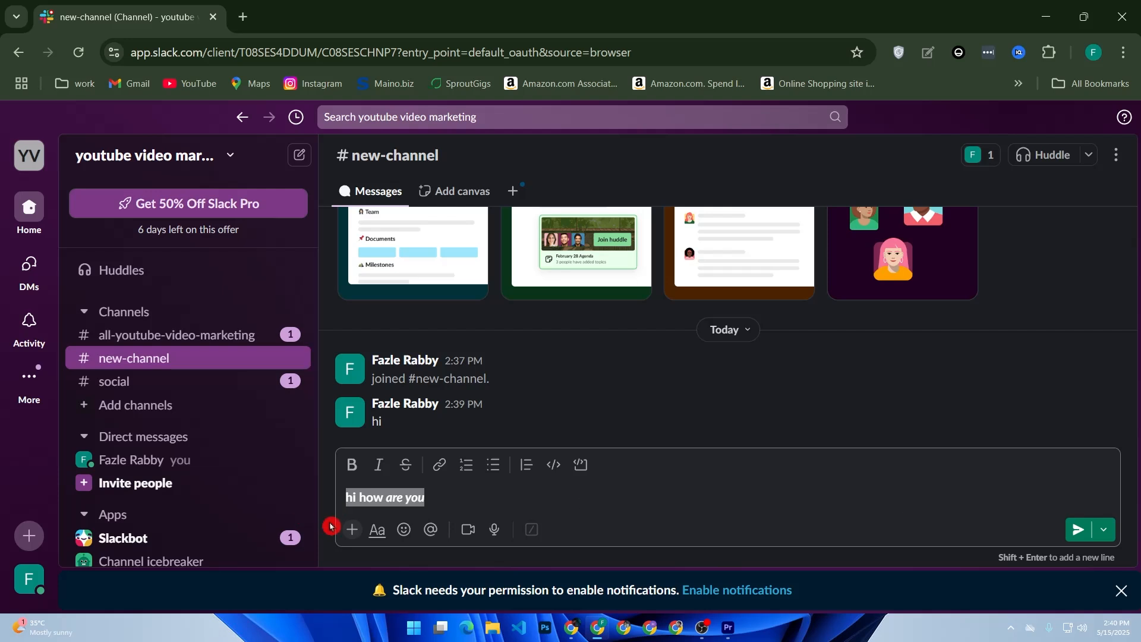
Open the add-content (+) menu beside the draft and close it without choosing anything.
{"action": "left_click", "coordinate": [352, 530]}
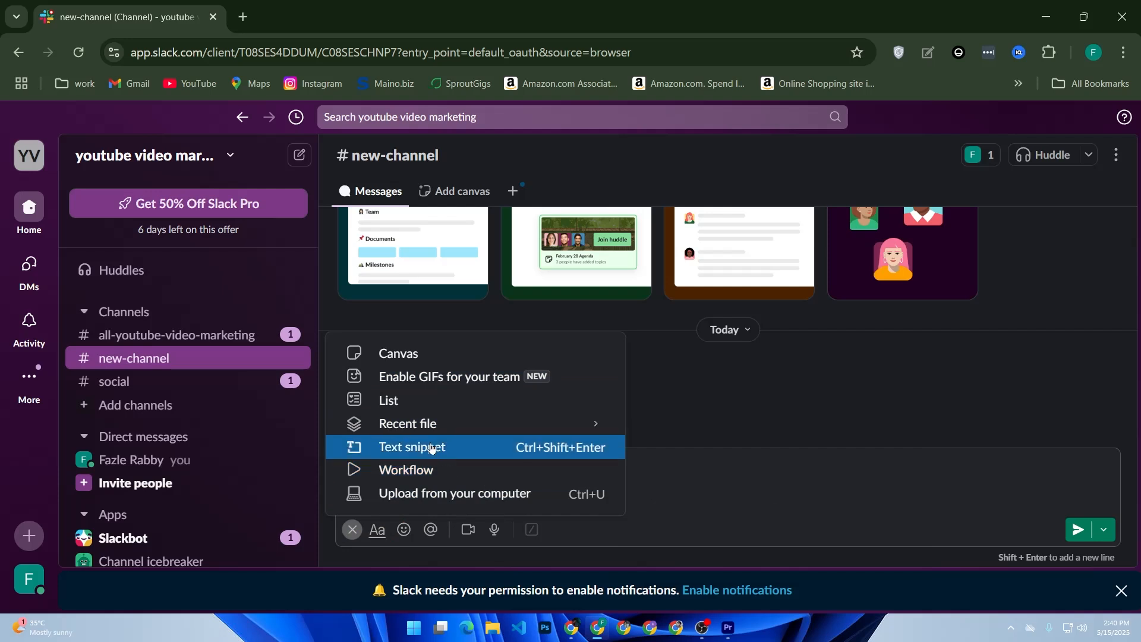
{"action": "mouse_move", "coordinate": [416, 435]}
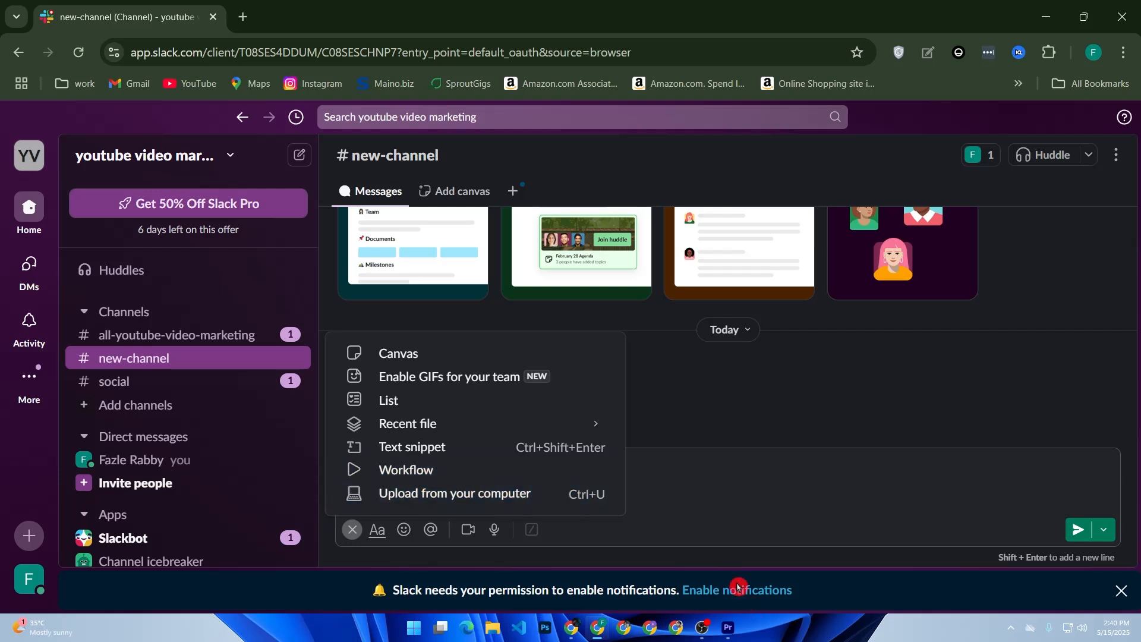
{"action": "left_click", "coordinate": [704, 525]}
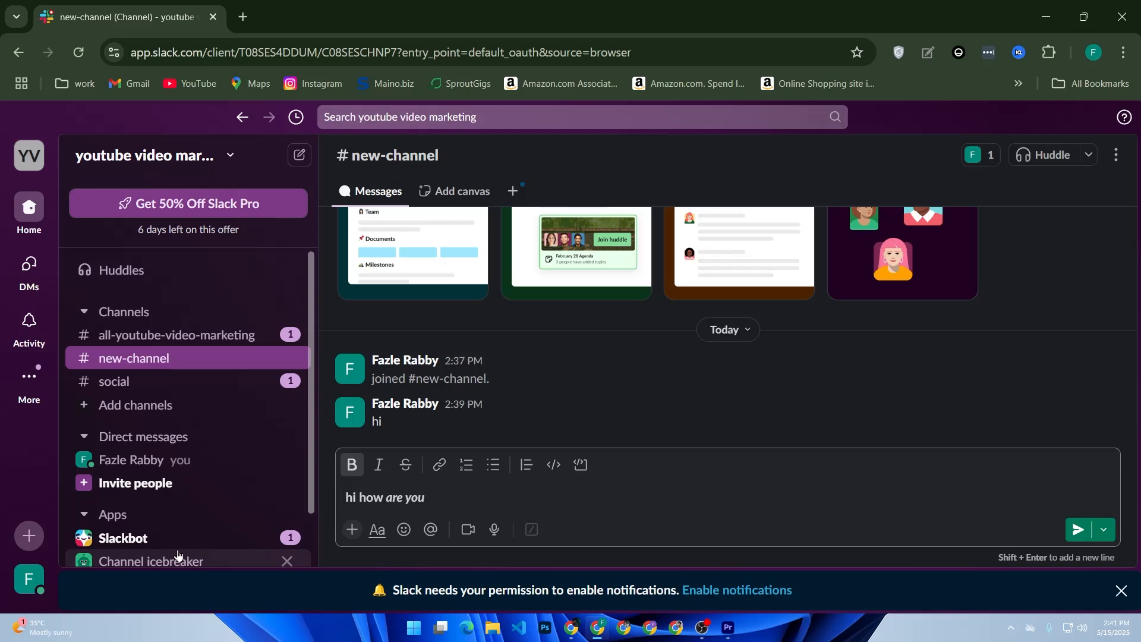
Open Automations from More and browse its Apps list of Google Drive, Google Calendar and Zoom.
{"action": "left_click", "coordinate": [29, 380]}
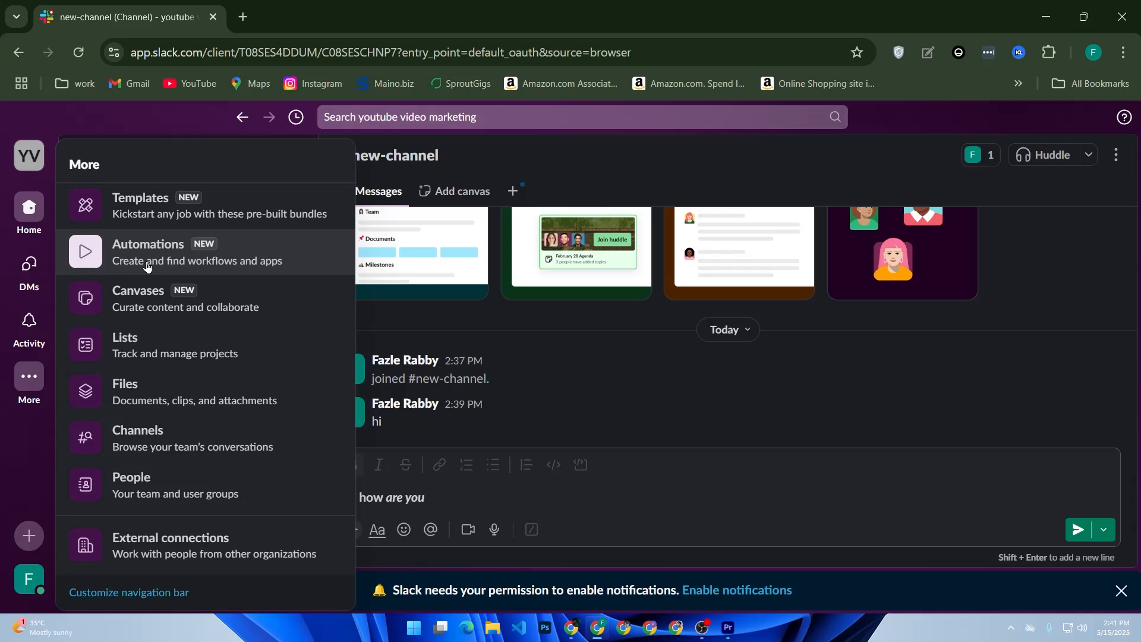
{"action": "left_click", "coordinate": [146, 267]}
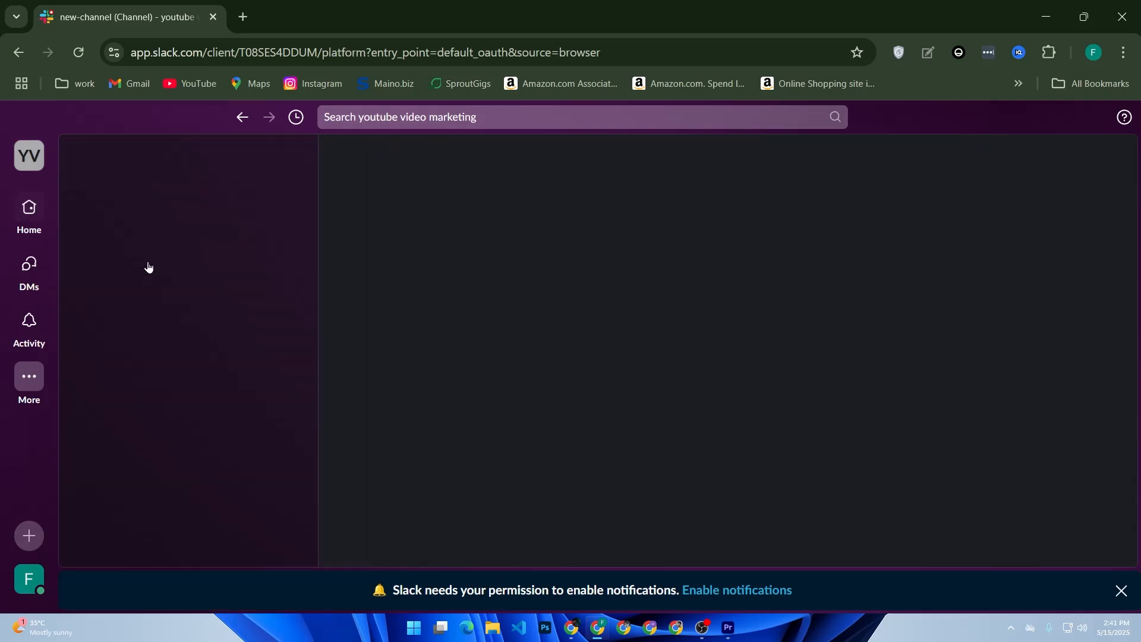
{"action": "scroll", "coordinate": [641, 321], "scroll_direction": "down", "scroll_amount": 7}
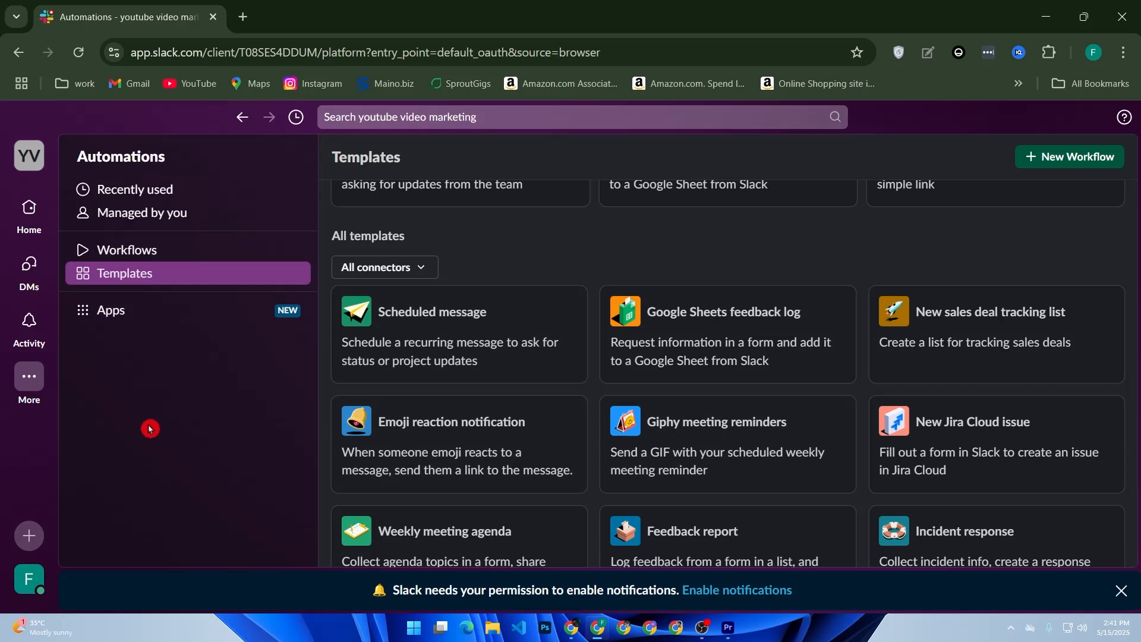
{"action": "left_click", "coordinate": [127, 310]}
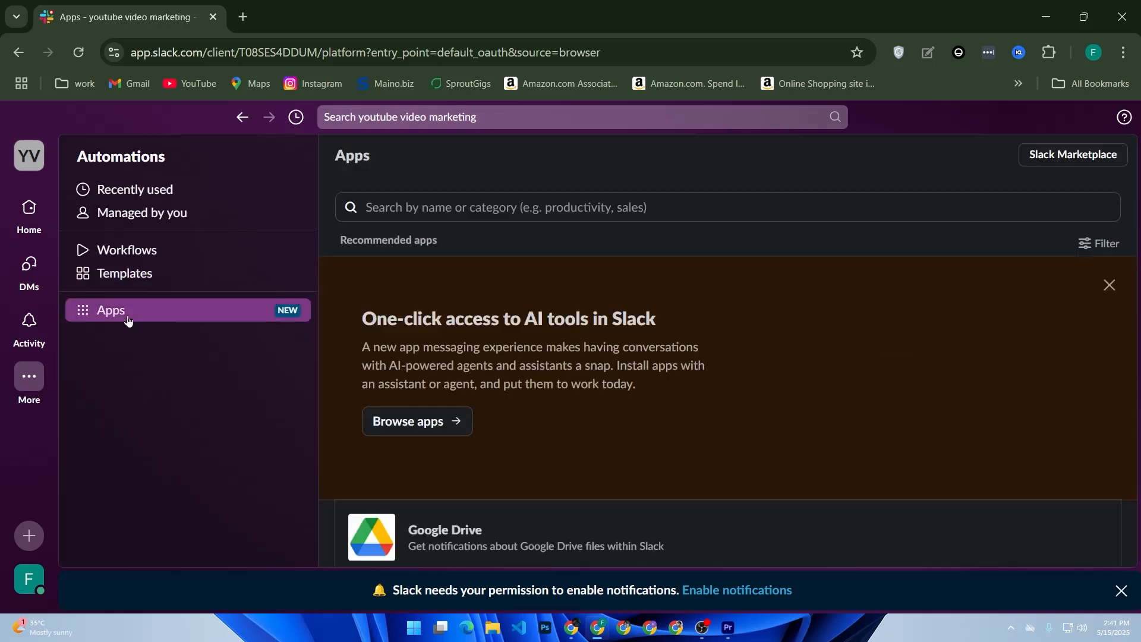
{"action": "scroll", "coordinate": [714, 357], "scroll_direction": "down", "scroll_amount": 5}
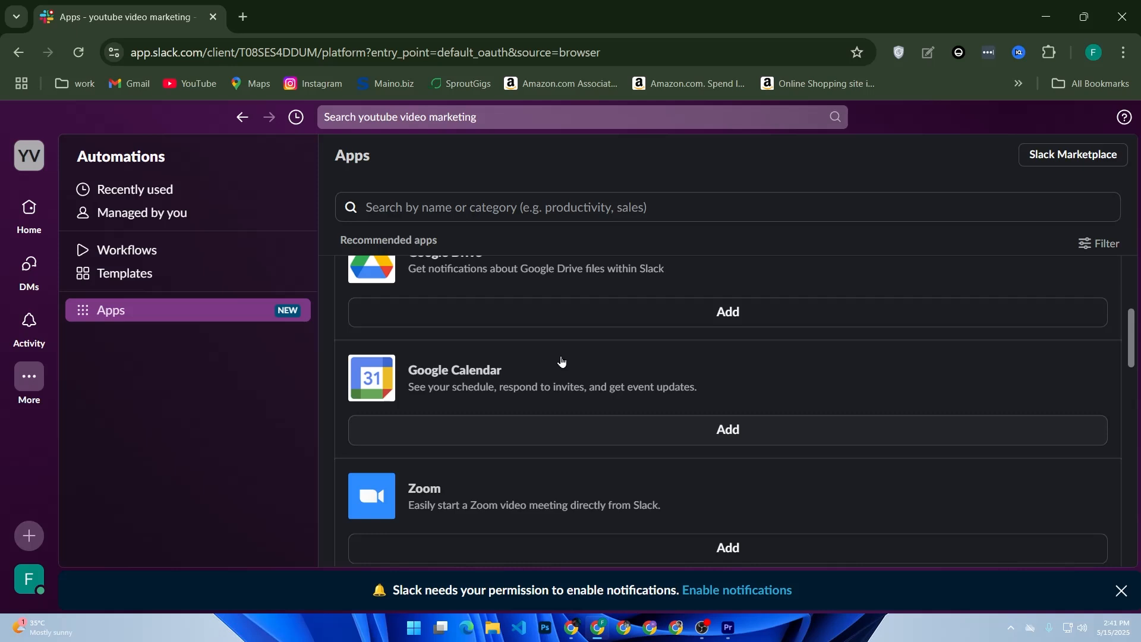
{"action": "scroll", "coordinate": [523, 355], "scroll_direction": "up", "scroll_amount": 5}
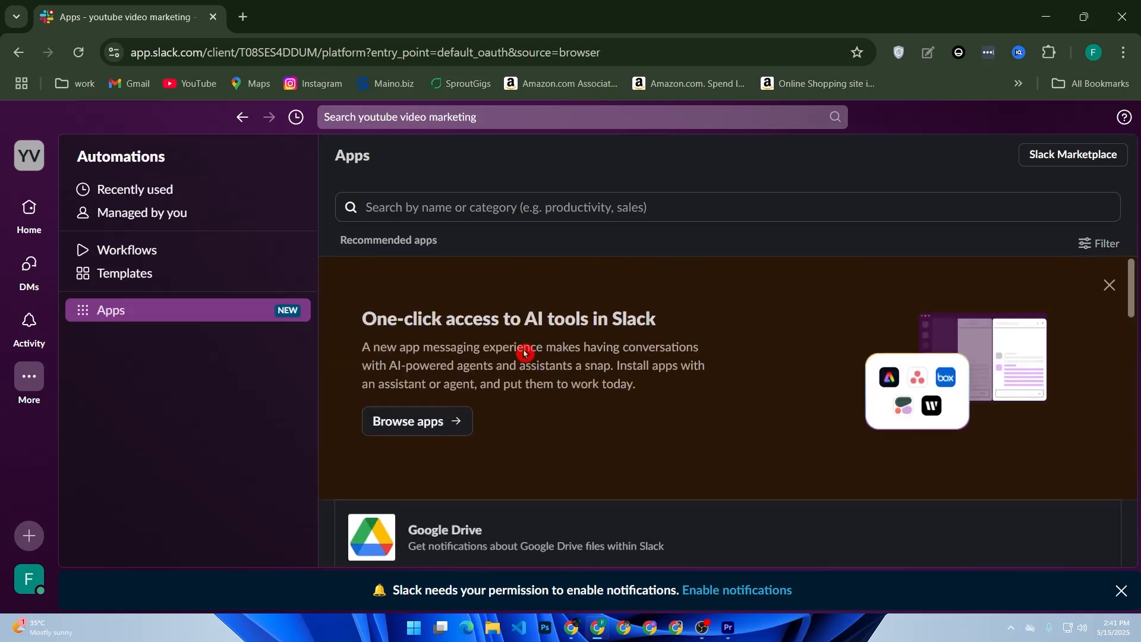
{"action": "scroll", "coordinate": [527, 352], "scroll_direction": "down", "scroll_amount": 5}
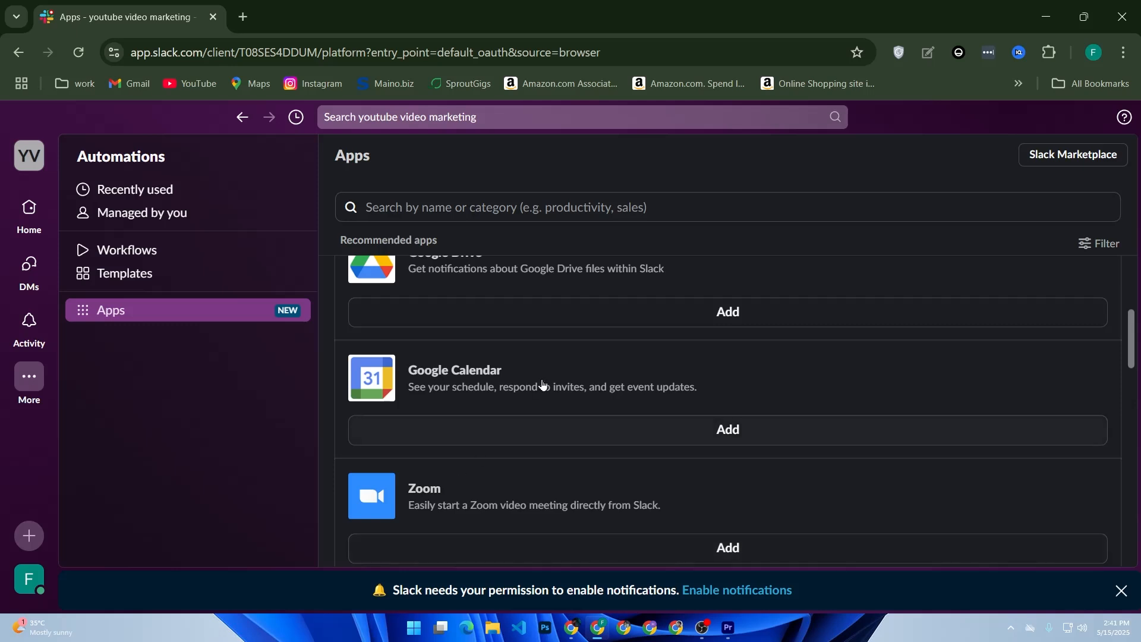
Show and dismiss the workspace details card, then open and close the More sections list.
{"action": "left_click", "coordinate": [28, 154]}
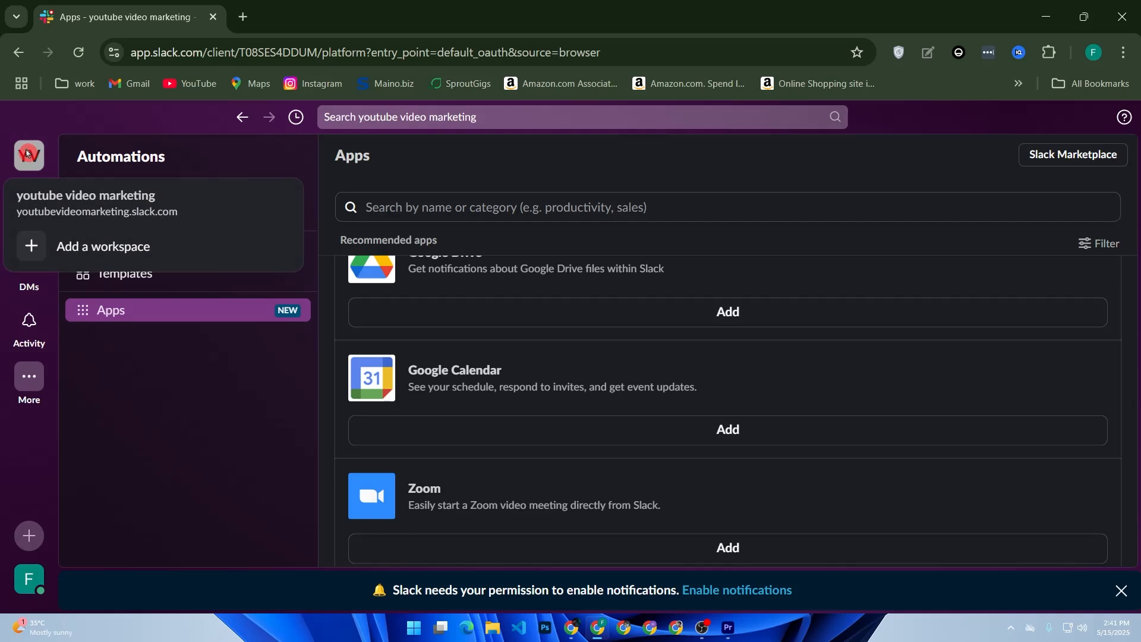
{"action": "left_click", "coordinate": [44, 375]}
{"action": "left_click", "coordinate": [86, 366]}
{"action": "left_click", "coordinate": [32, 150]}
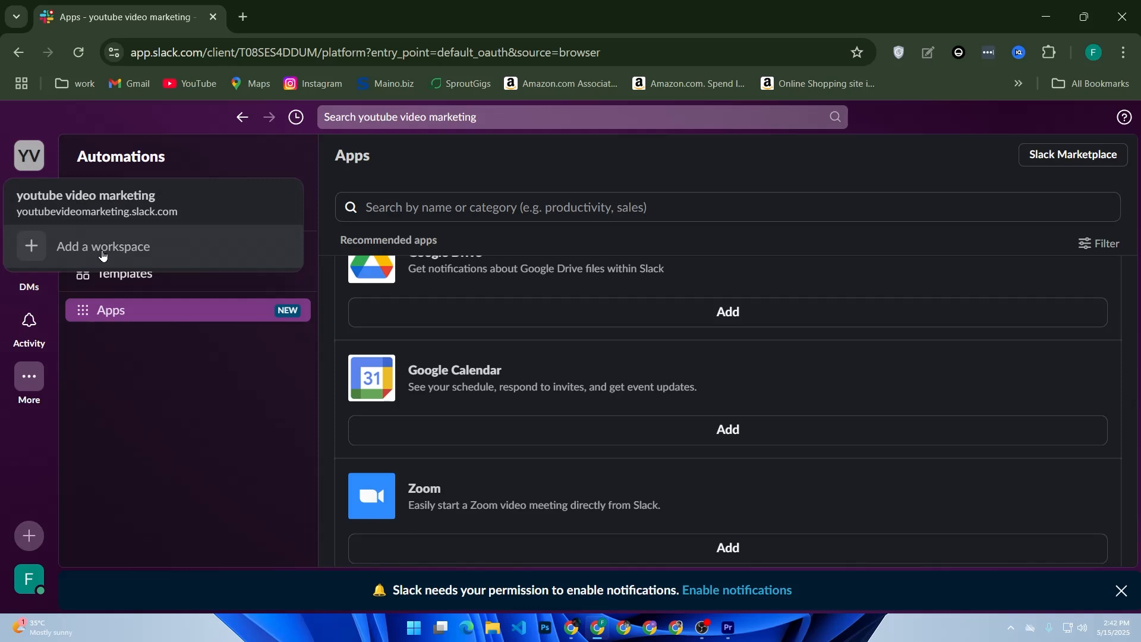
{"action": "left_click", "coordinate": [136, 386]}
{"action": "left_click", "coordinate": [31, 380]}
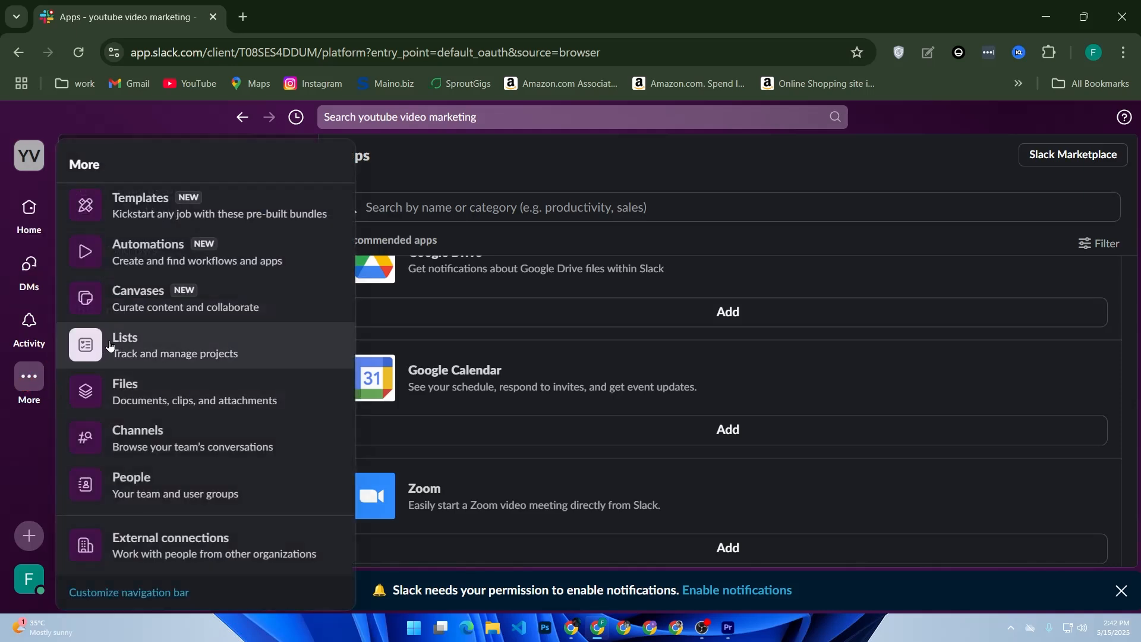
{"action": "left_click", "coordinate": [25, 411]}
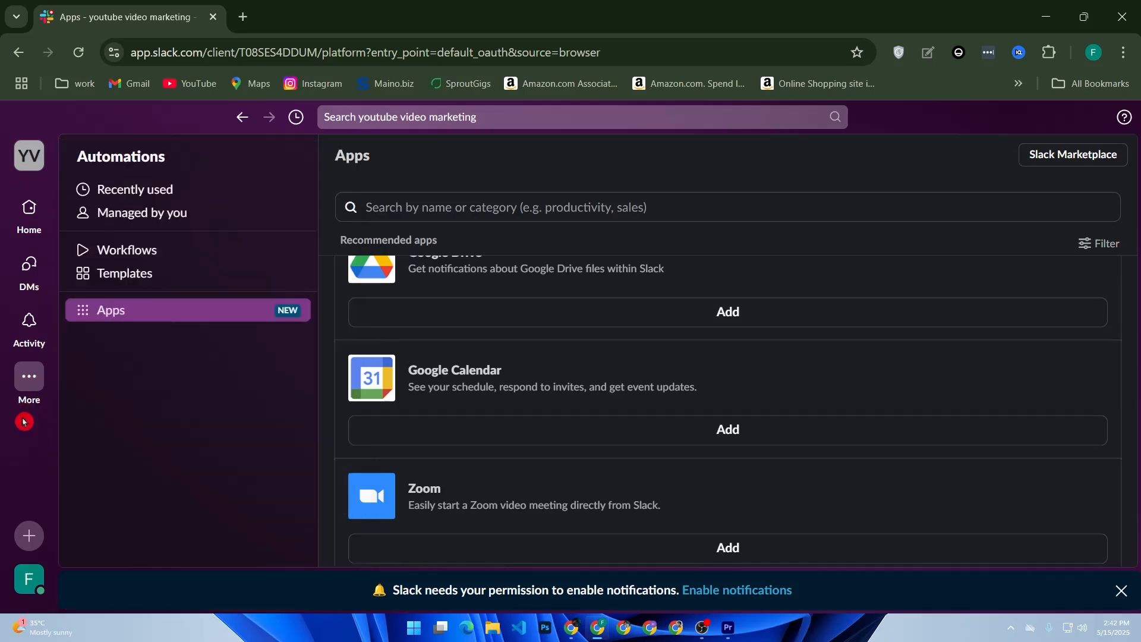
{"action": "left_click", "coordinate": [28, 582]}
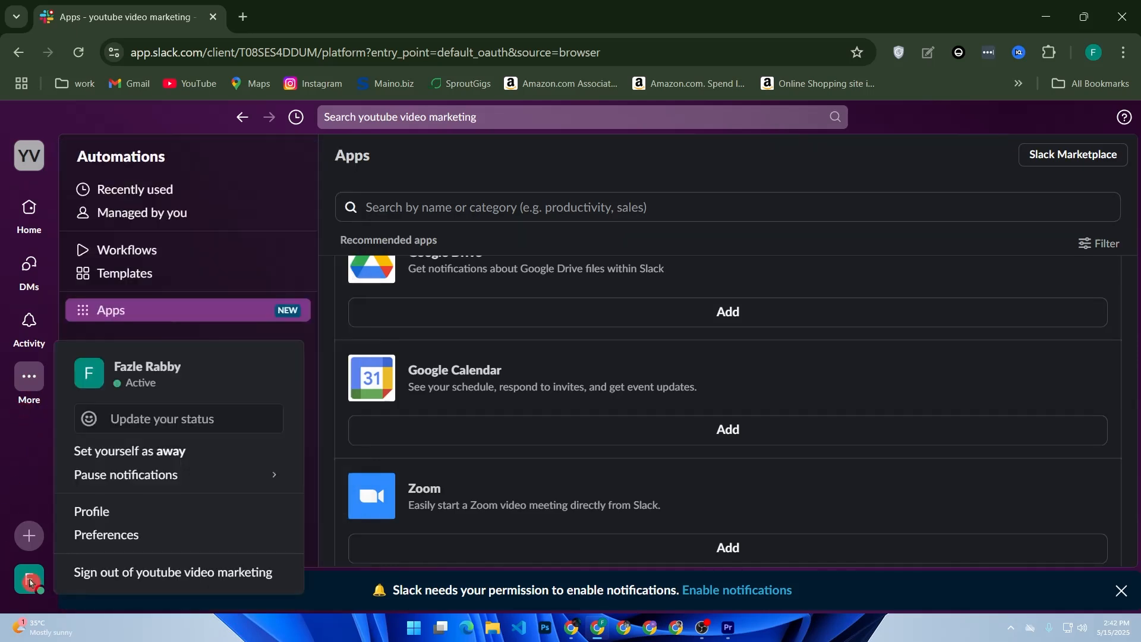
{"action": "left_click", "coordinate": [84, 541]}
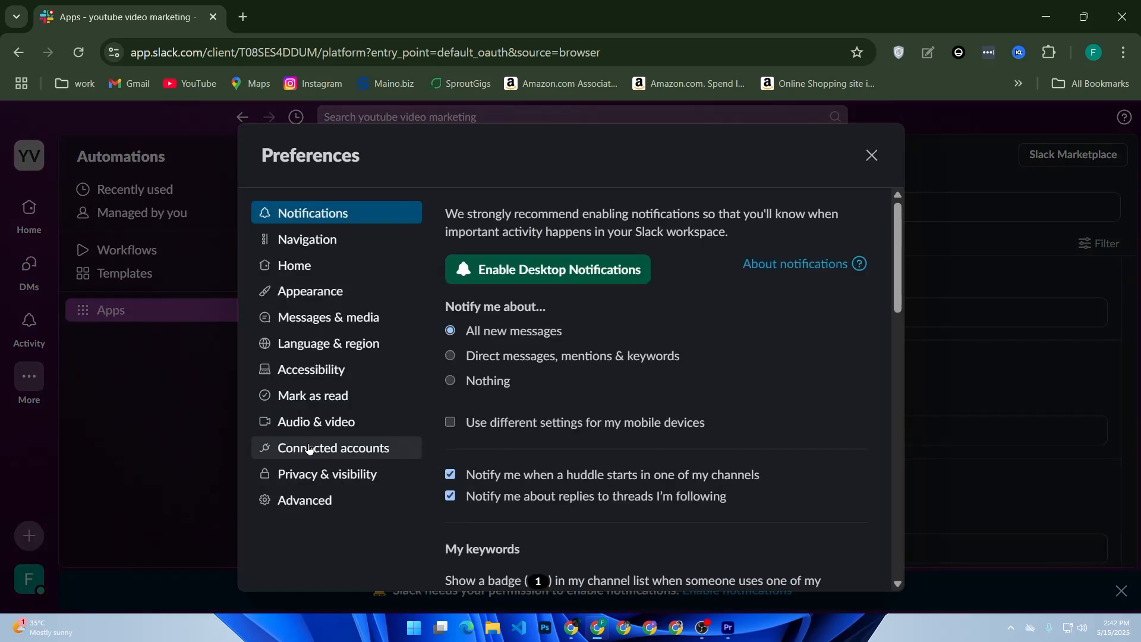
{"action": "left_click", "coordinate": [562, 405]}
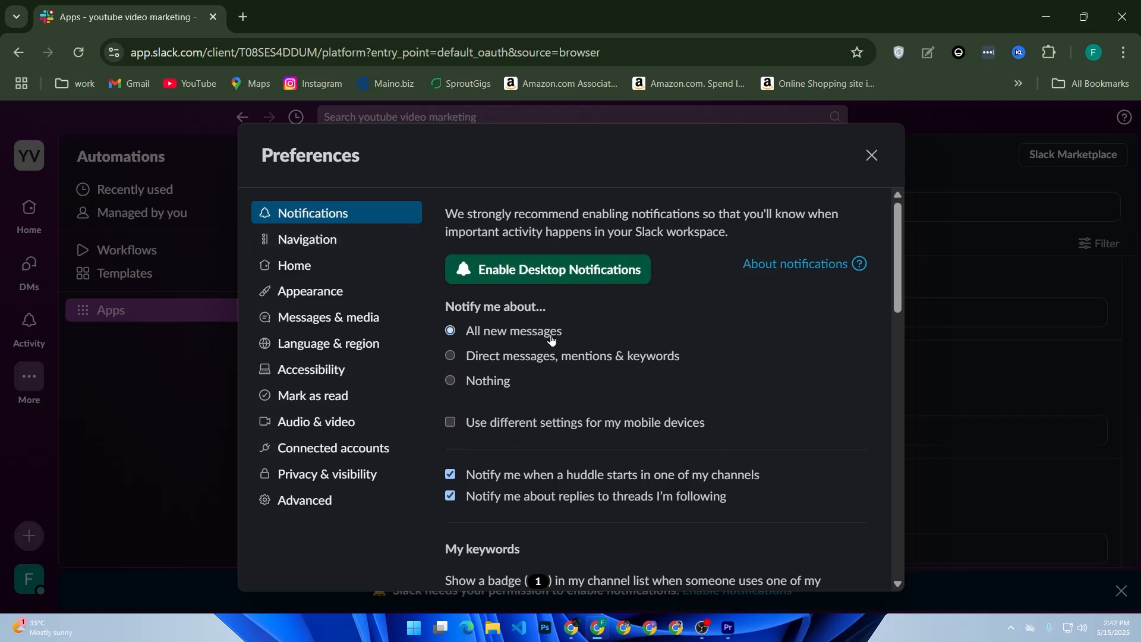
{"action": "scroll", "coordinate": [566, 333], "scroll_direction": "down", "scroll_amount": 5}
{"action": "left_click", "coordinate": [574, 340]}
{"action": "scroll", "coordinate": [574, 340], "scroll_direction": "down", "scroll_amount": 5}
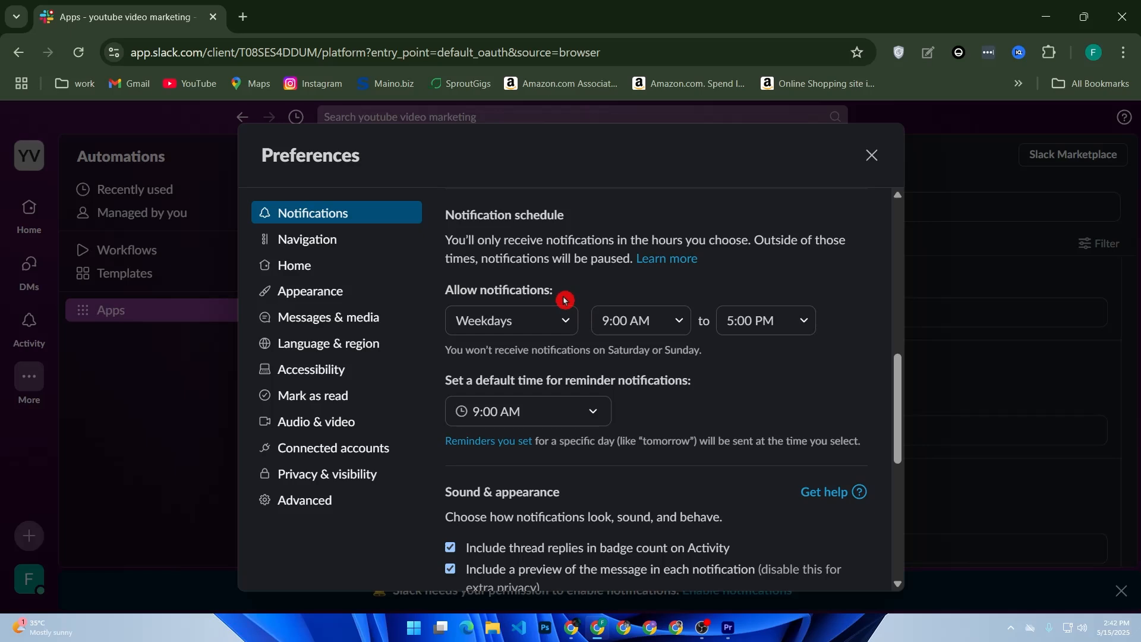
Leave Preferences for #new-channel, delete the 'hi how are you' draft, and start a /remind command.
{"action": "left_click", "coordinate": [191, 515]}
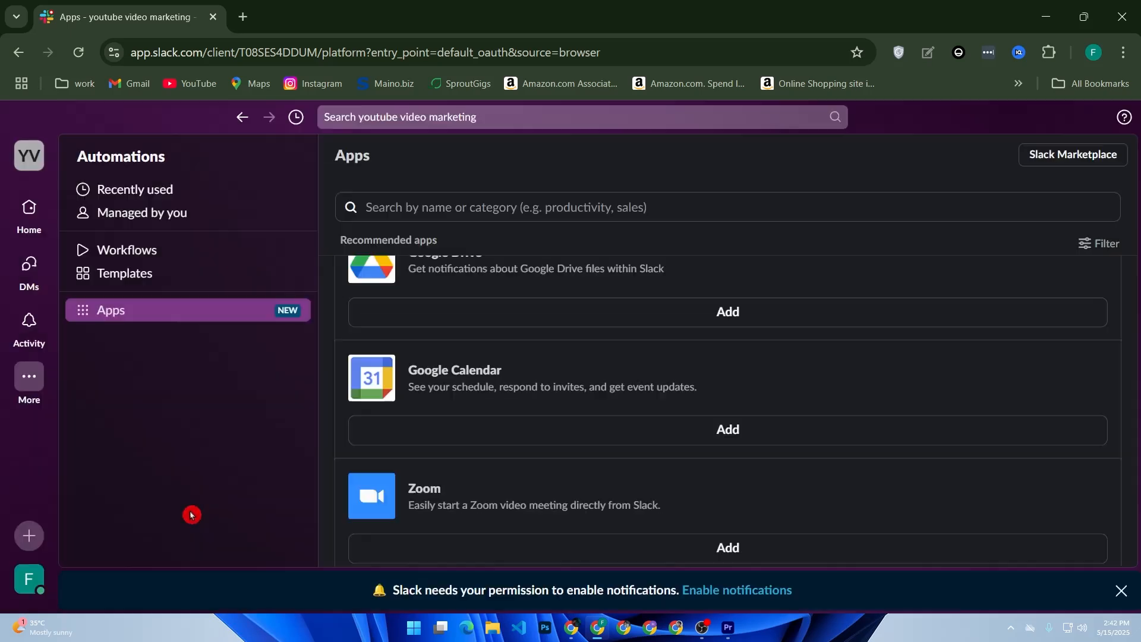
{"action": "left_click", "coordinate": [34, 223]}
{"action": "left_click_drag", "start_coordinate": [426, 497], "coordinate": [309, 493]}
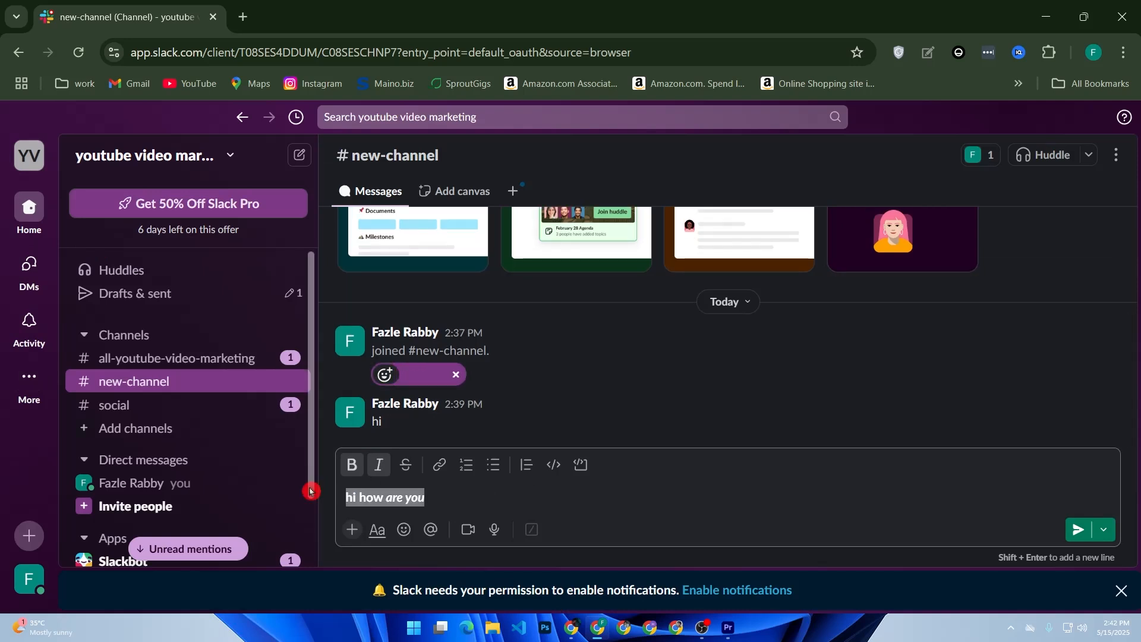
{"action": "key", "text": "BackSpace"}
{"action": "type", "text": "/"}
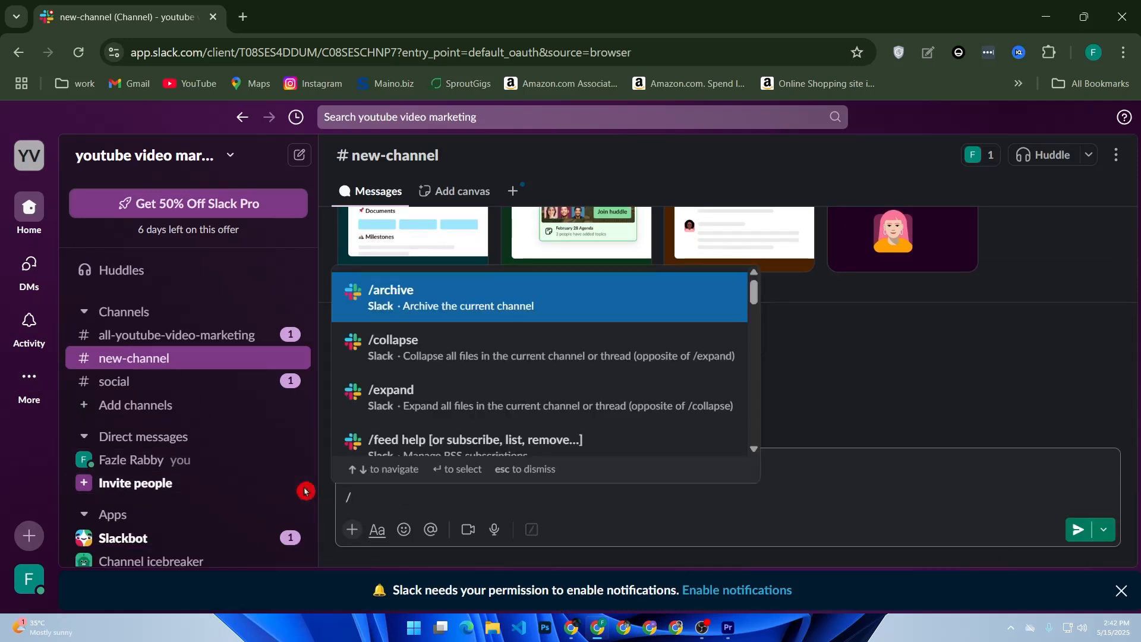
{"action": "type", "text": "r"}
{"action": "key", "text": "Return"}
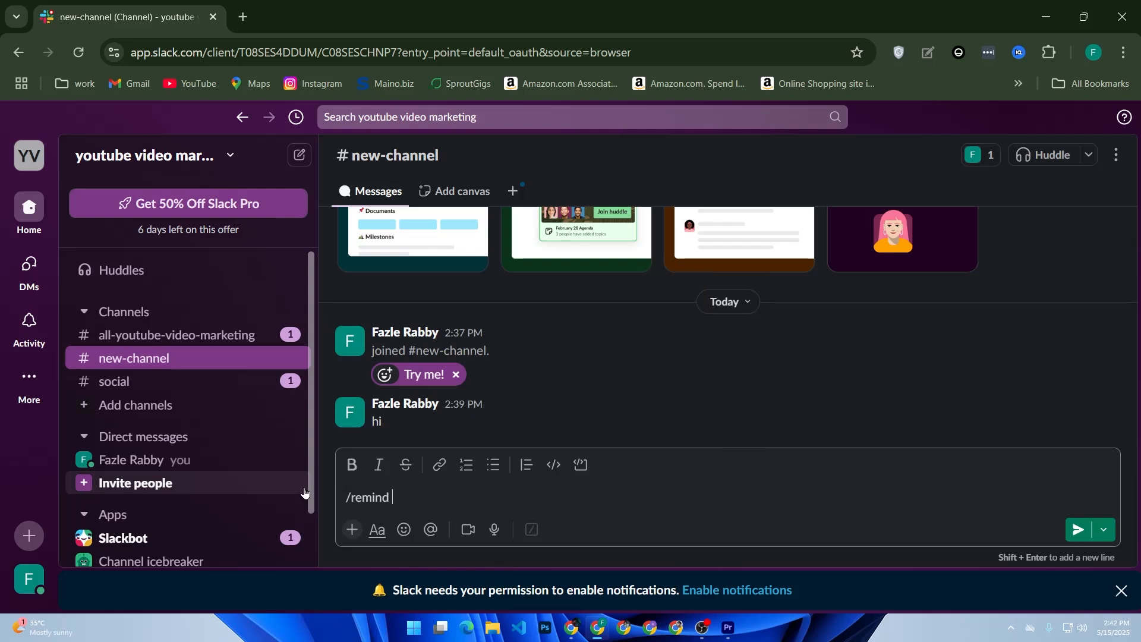